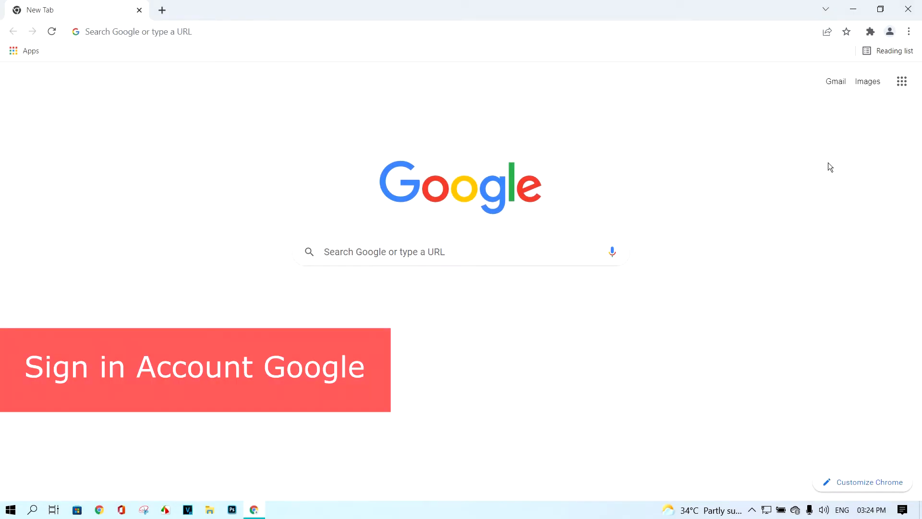
From the Google Search page, sign in to the saved account with its password and show the Google apps list
left_click(900, 89)
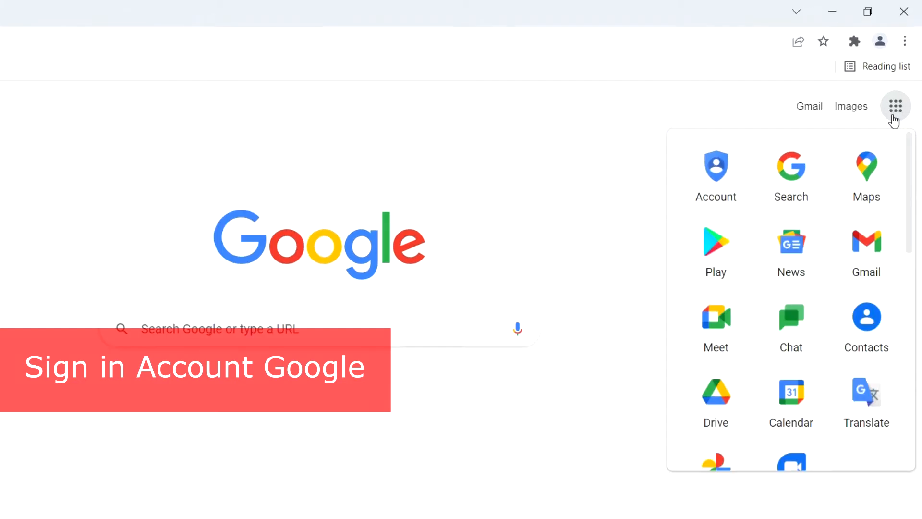
left_click(800, 177)
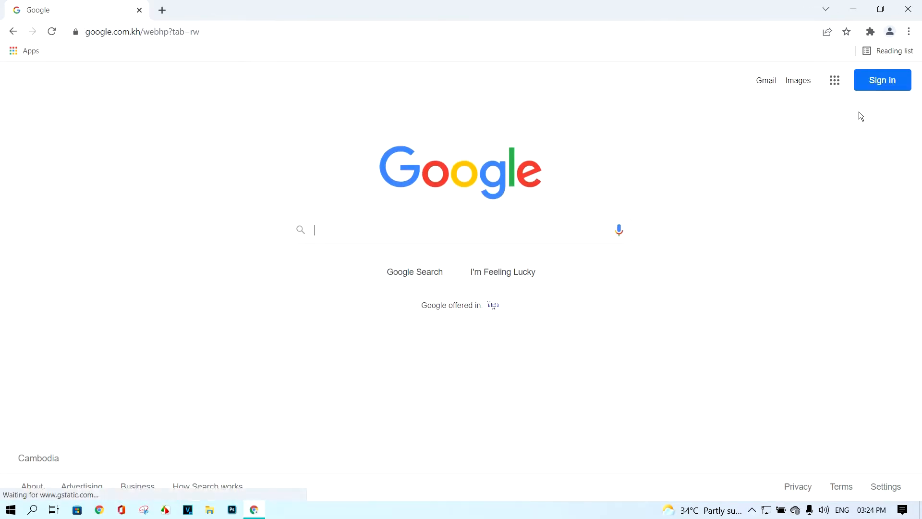
left_click(882, 88)
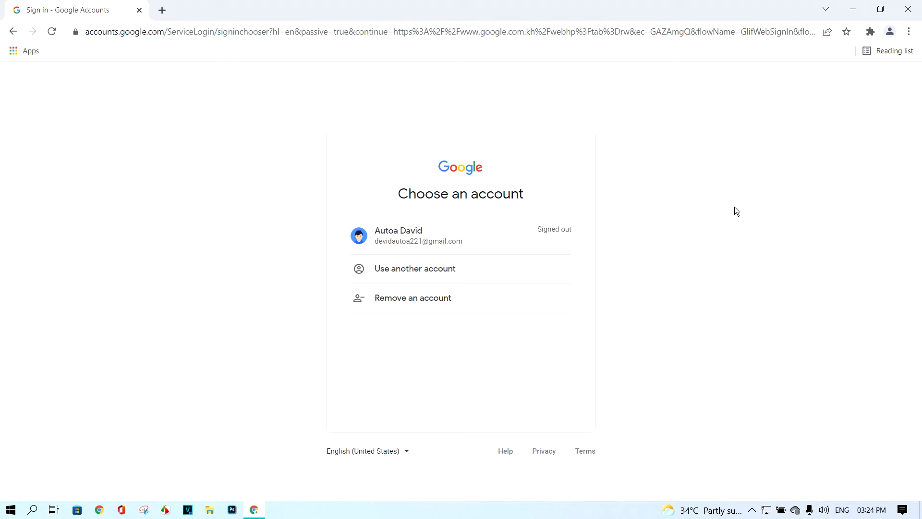
left_click(495, 245)
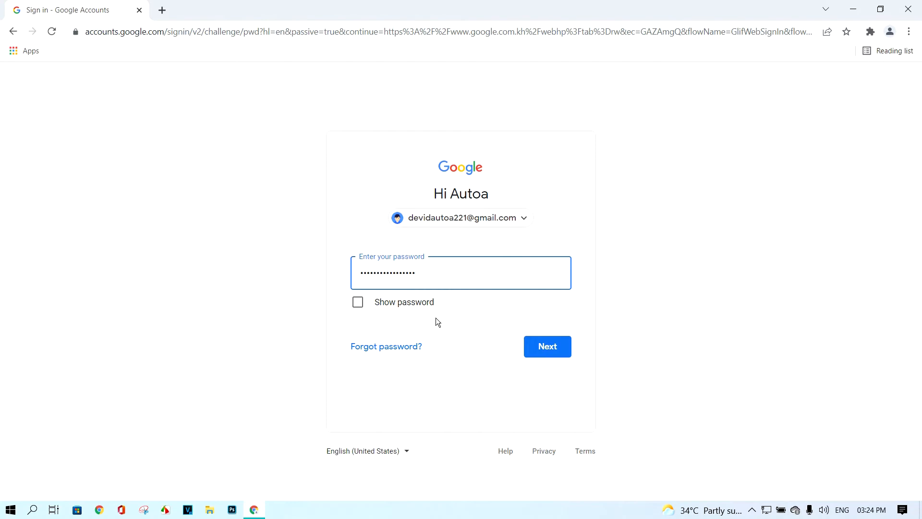
left_click(556, 353)
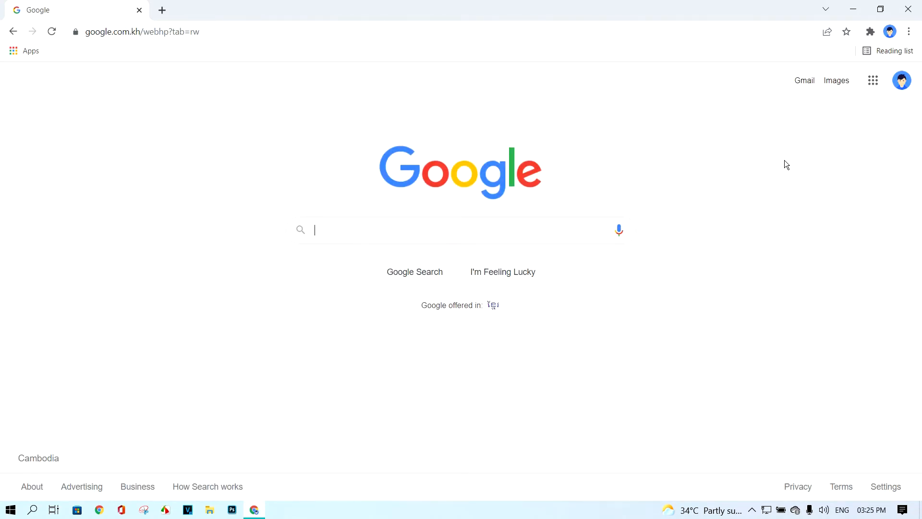
left_click(873, 80)
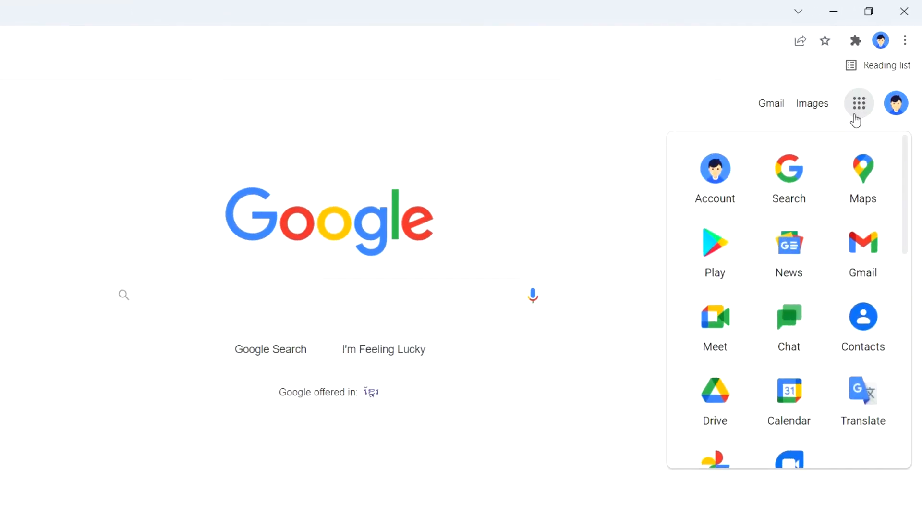
Launch Calendar from the apps list, landing on the Feb 27 – Mar 5, 2022 week
left_click(796, 407)
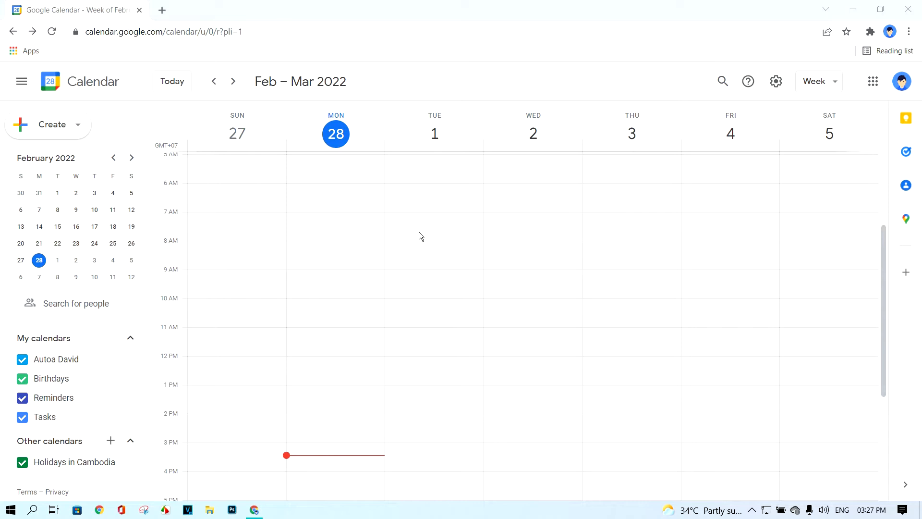
Create an event titled 'cmr1 class' on Monday, Feb 28, 7–8am in the full editor
left_click_drag(333, 216, 332, 237)
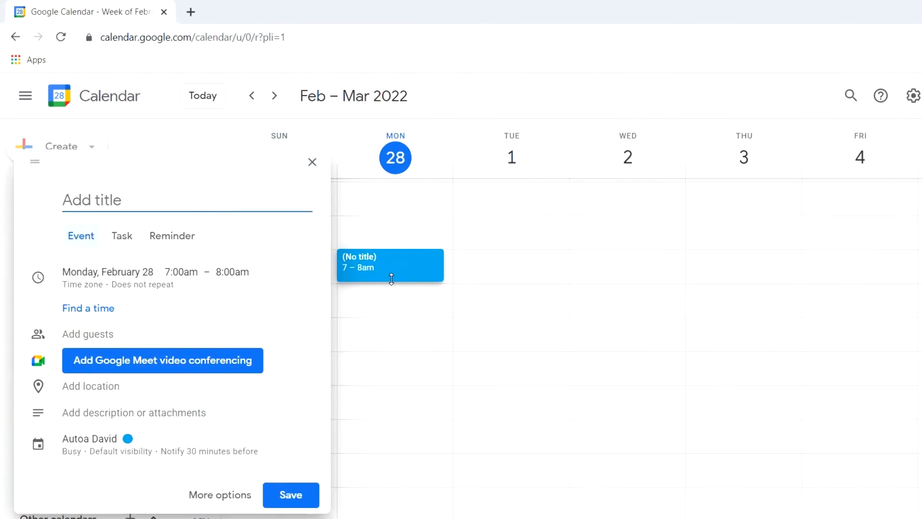
left_click(211, 499)
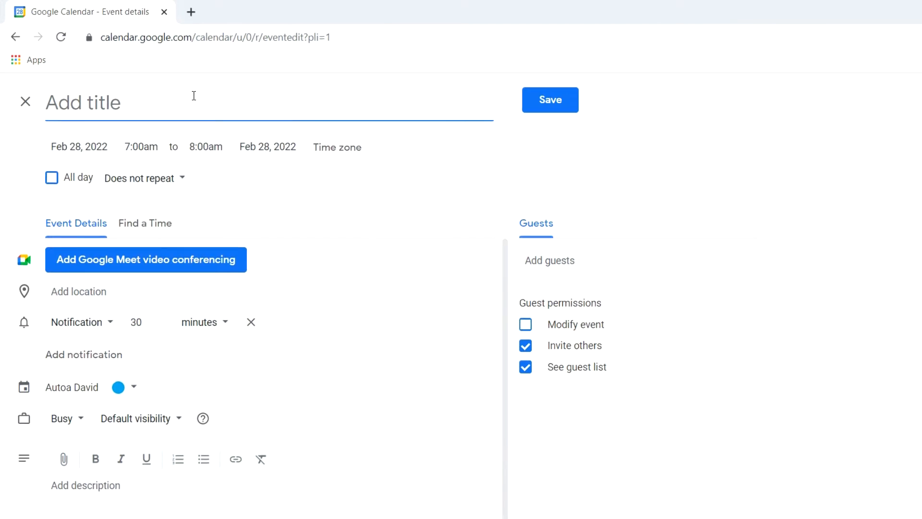
type("c")
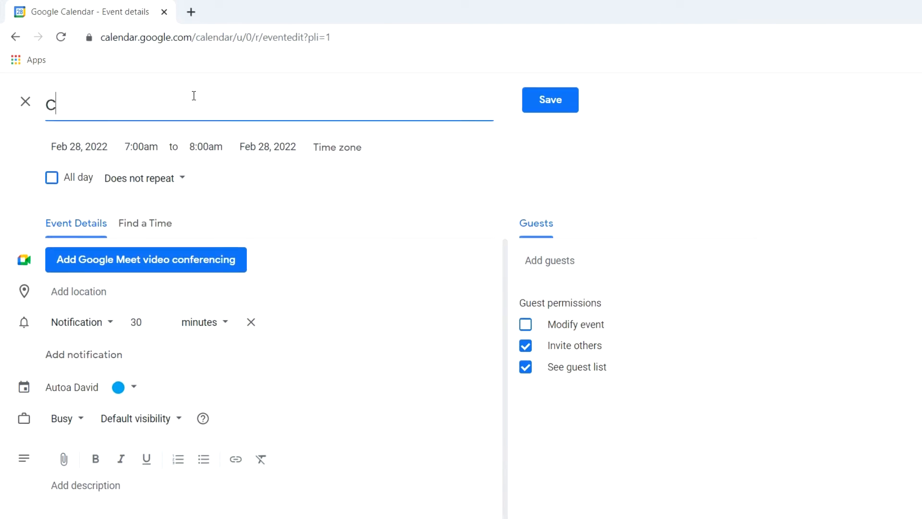
type("mr1 class")
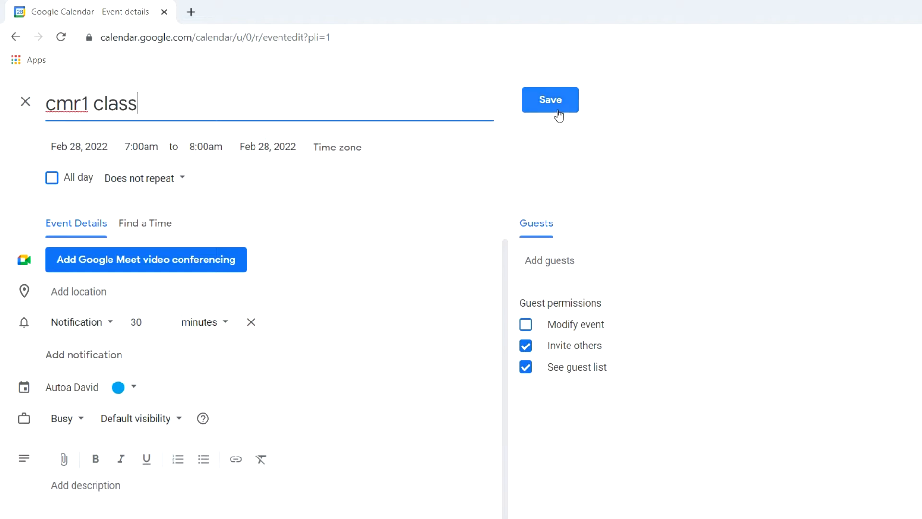
left_click(429, 172)
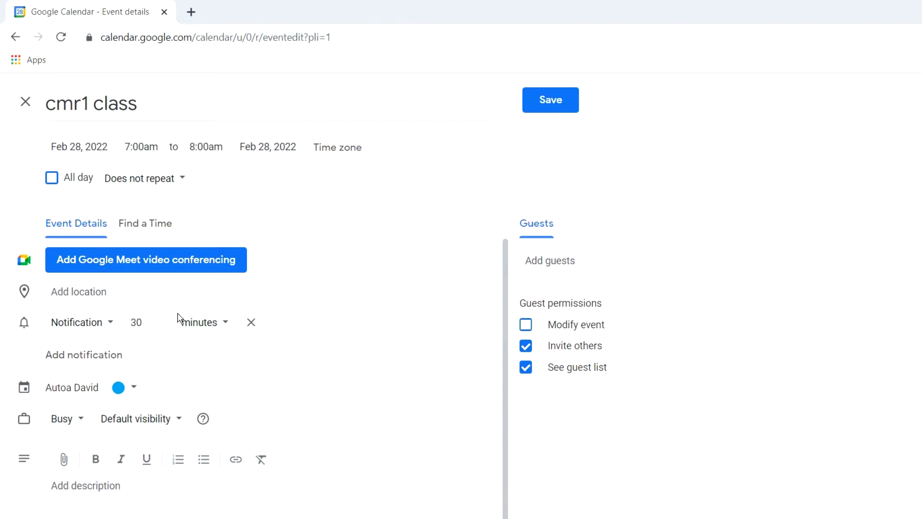
Keep a 30-minute notification reminder and save the cmr1 class event
left_click(110, 330)
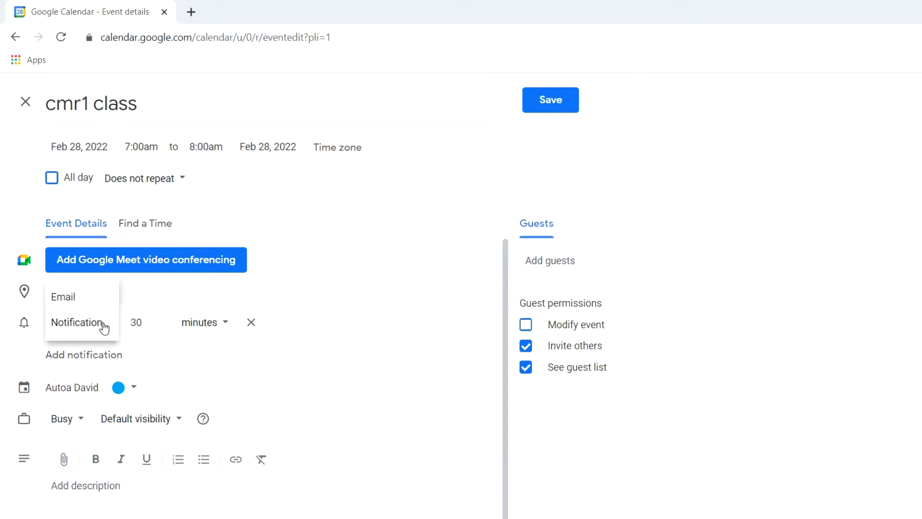
left_click(124, 323)
double_click(128, 326)
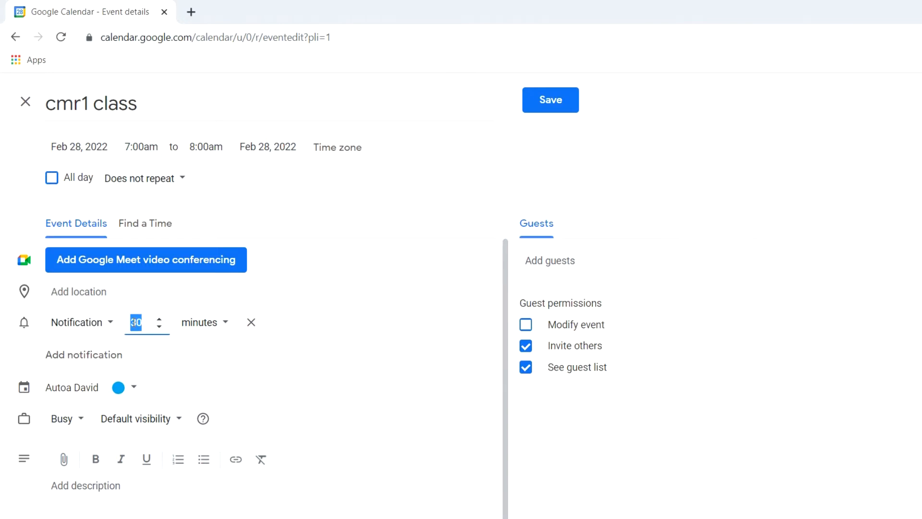
left_click(221, 326)
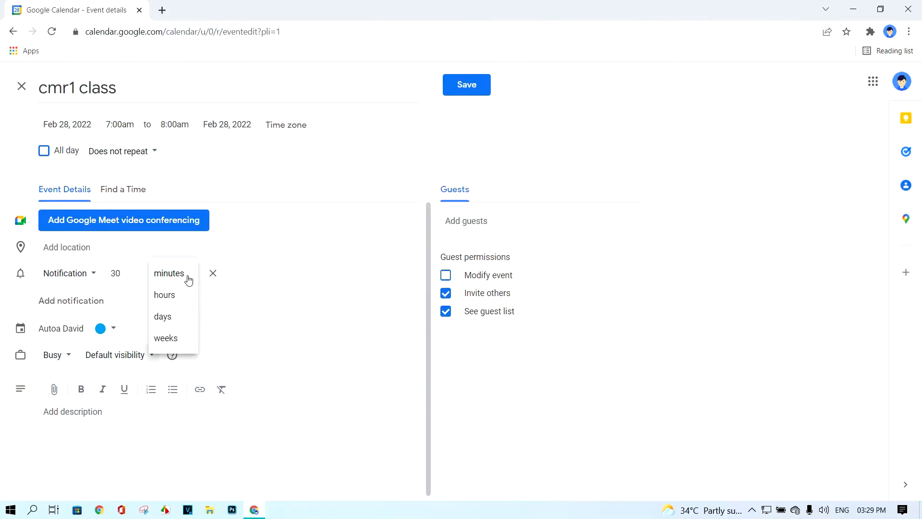
left_click(217, 287)
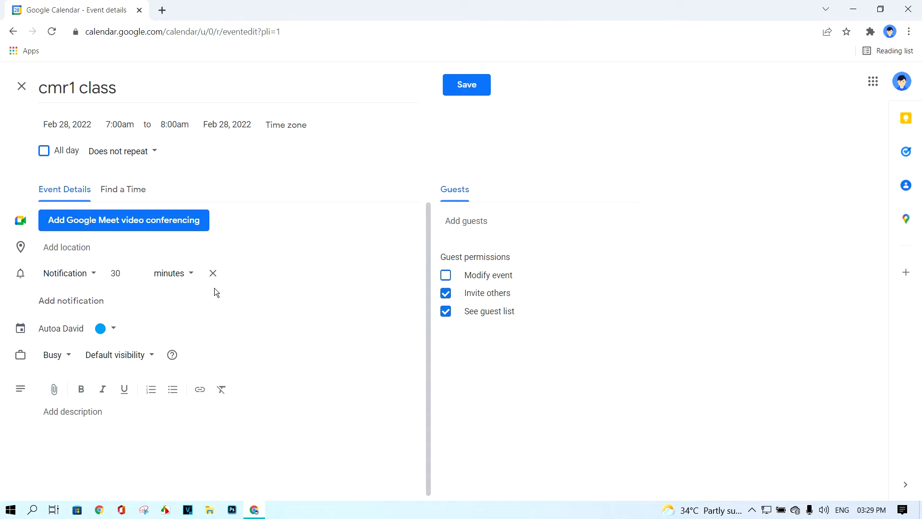
left_click(466, 91)
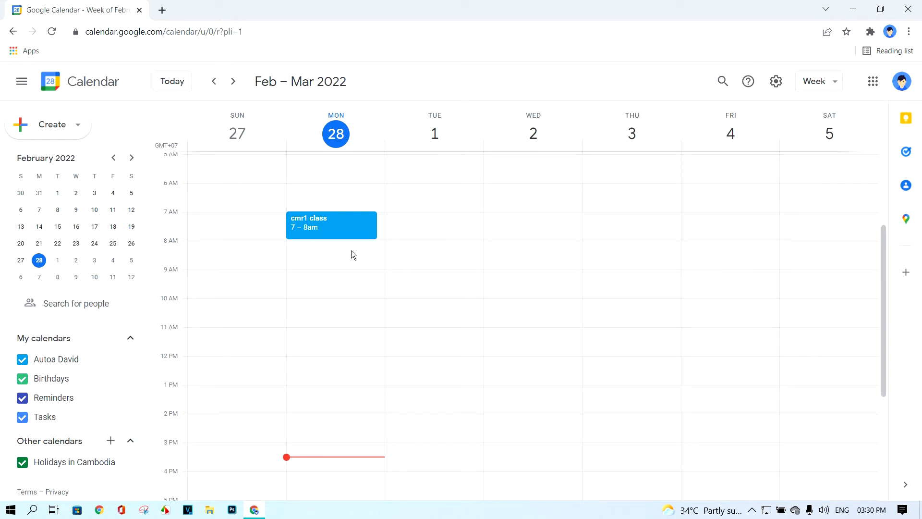
left_click(234, 83)
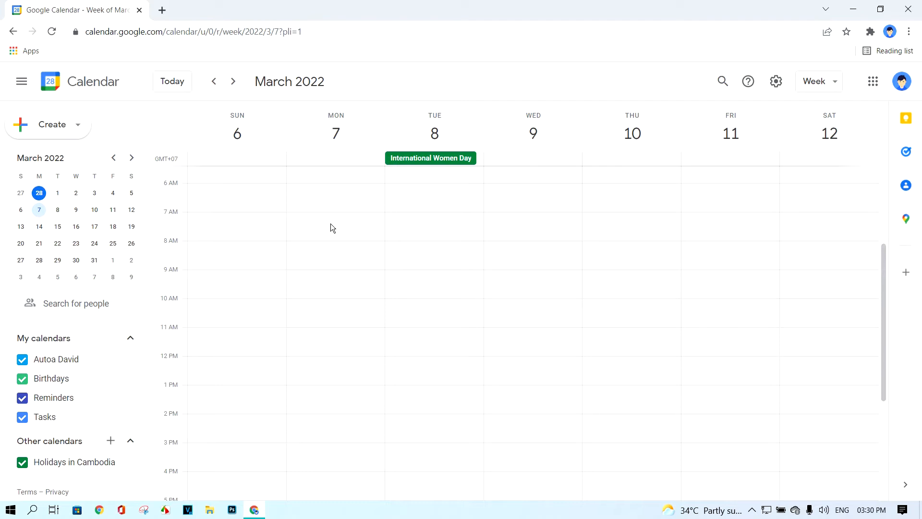
left_click(177, 82)
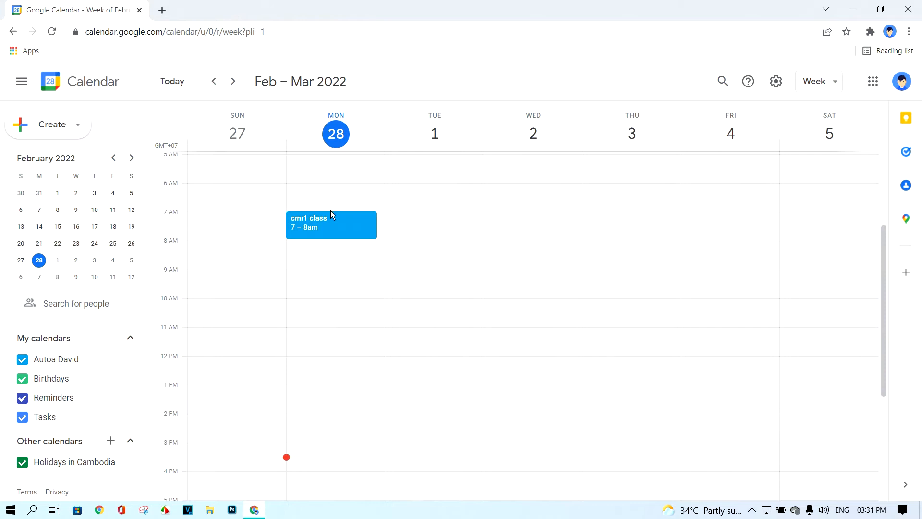
Give cmr1 class a custom weekly Monday repeat ending on June 1, 2022
double_click(340, 230)
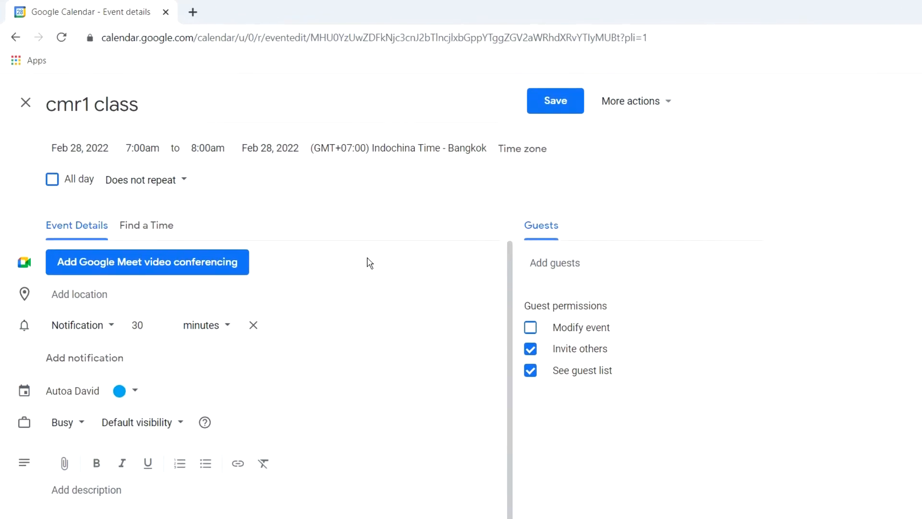
left_click(175, 189)
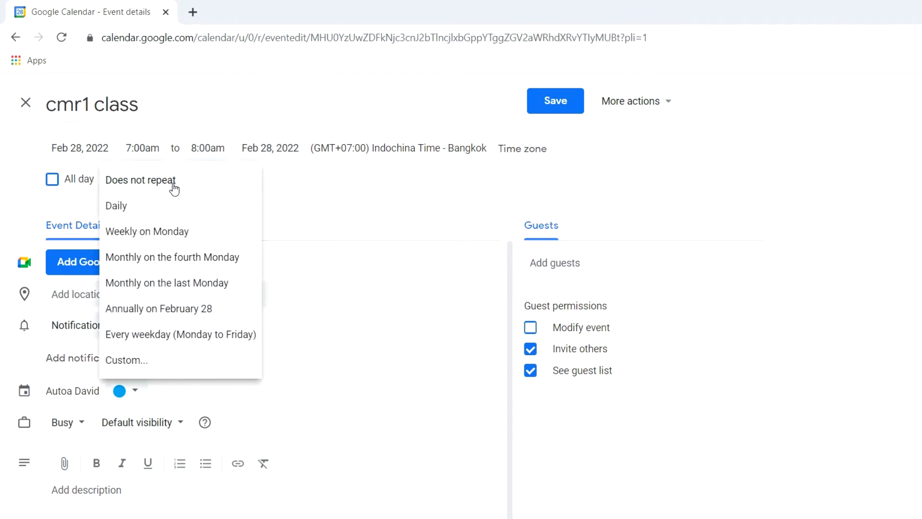
left_click(162, 357)
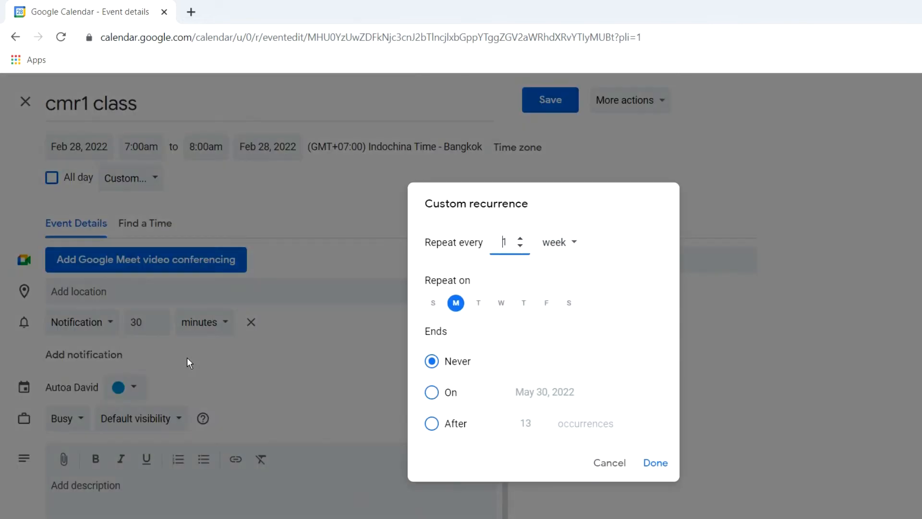
left_click(435, 397)
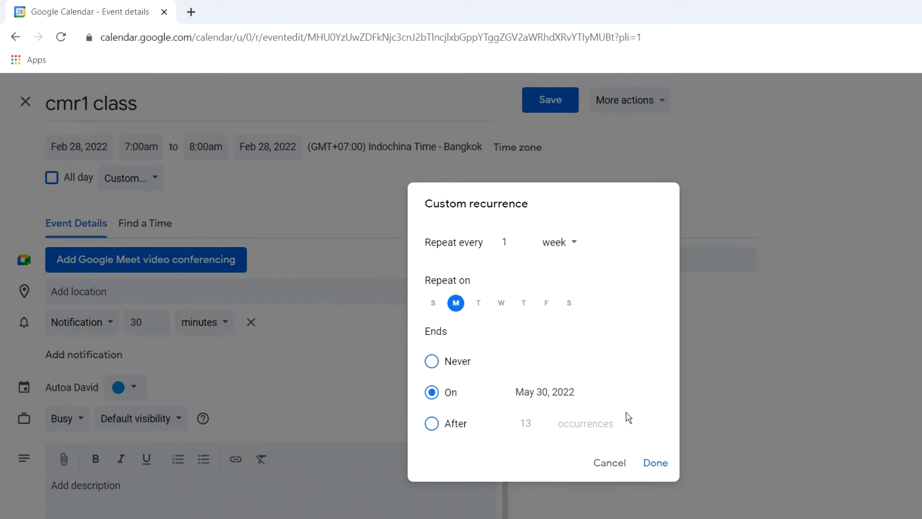
left_click(556, 394)
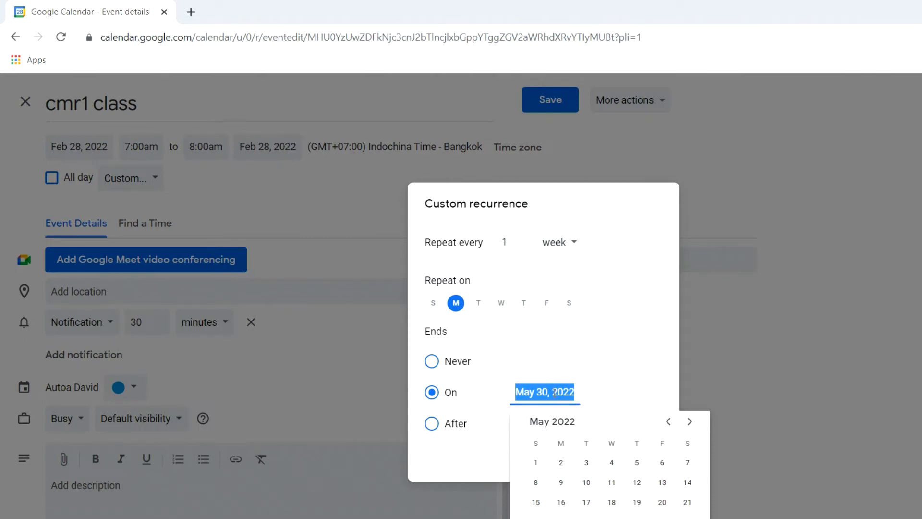
left_click(690, 423)
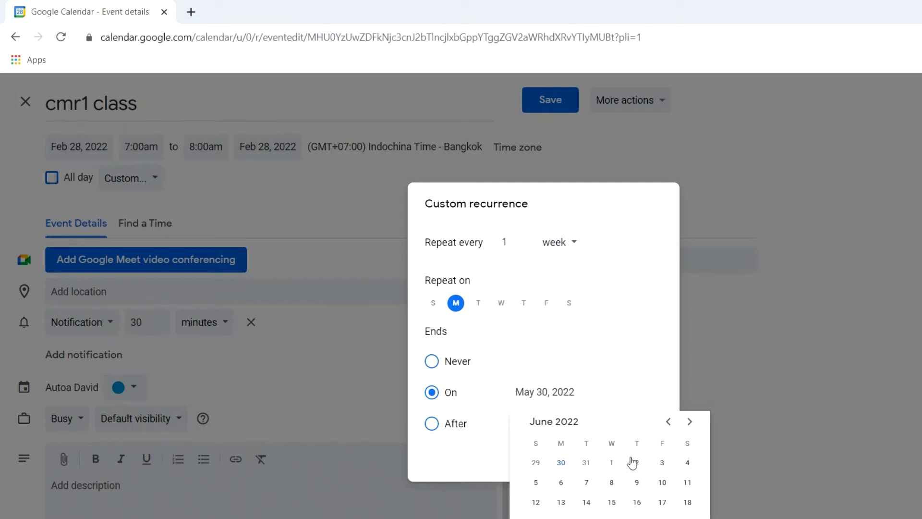
left_click(611, 464)
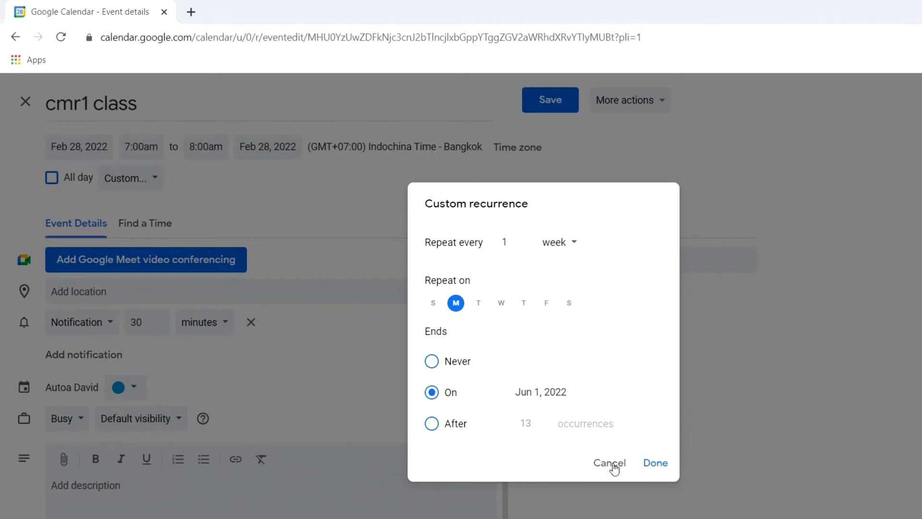
left_click(656, 463)
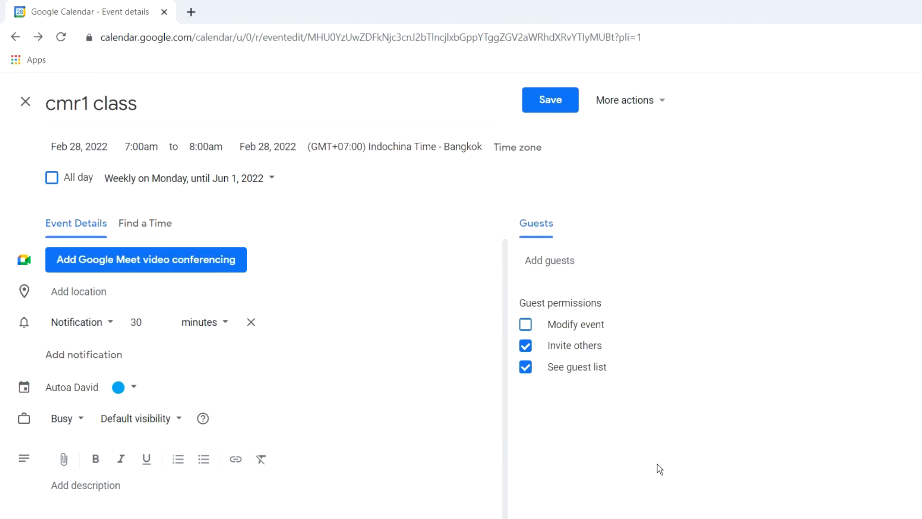
Save the recurring cmr1 class and step through the weeks to confirm it repeats through May 30
left_click(549, 112)
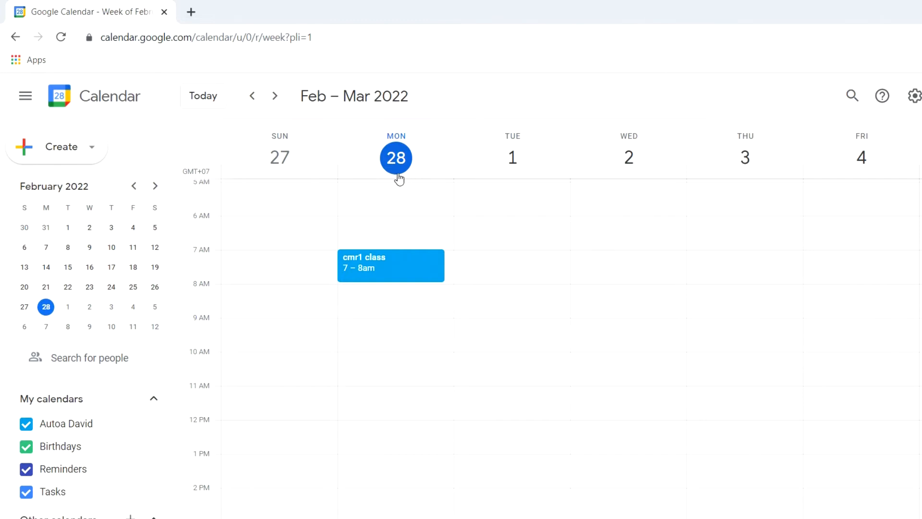
left_click(275, 97)
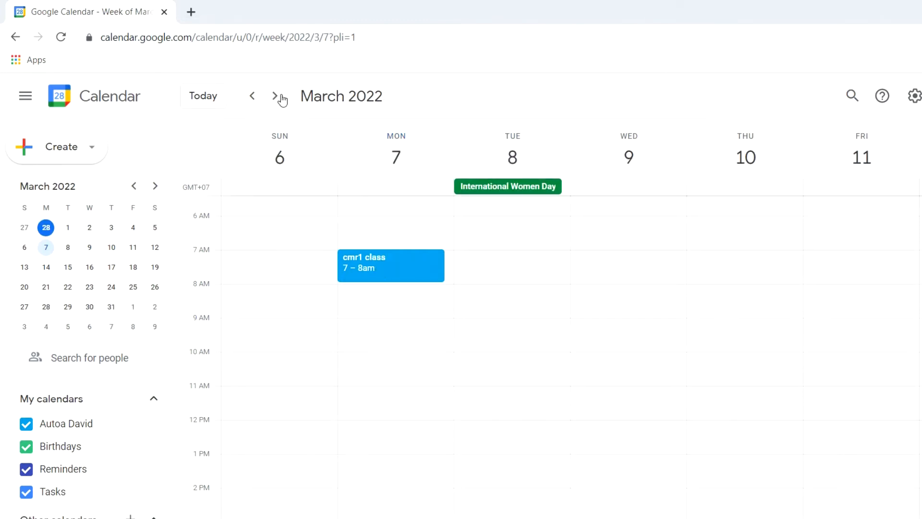
left_click(281, 97)
left_click(281, 98)
left_click(282, 98)
left_click(282, 97)
left_click(282, 98)
left_click(281, 97)
left_click(282, 98)
left_click(281, 97)
left_click(282, 98)
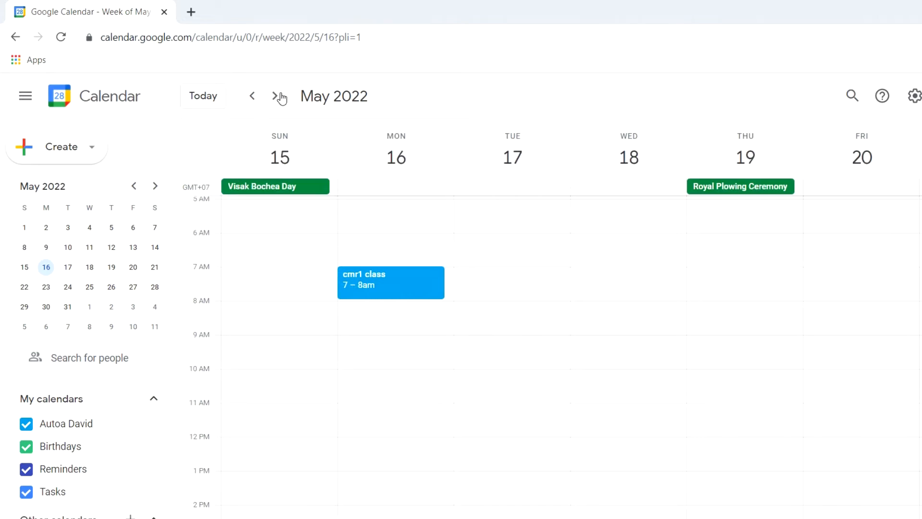
left_click(280, 97)
left_click(280, 97)
left_click(281, 97)
left_click(280, 98)
left_click(255, 97)
left_click(255, 97)
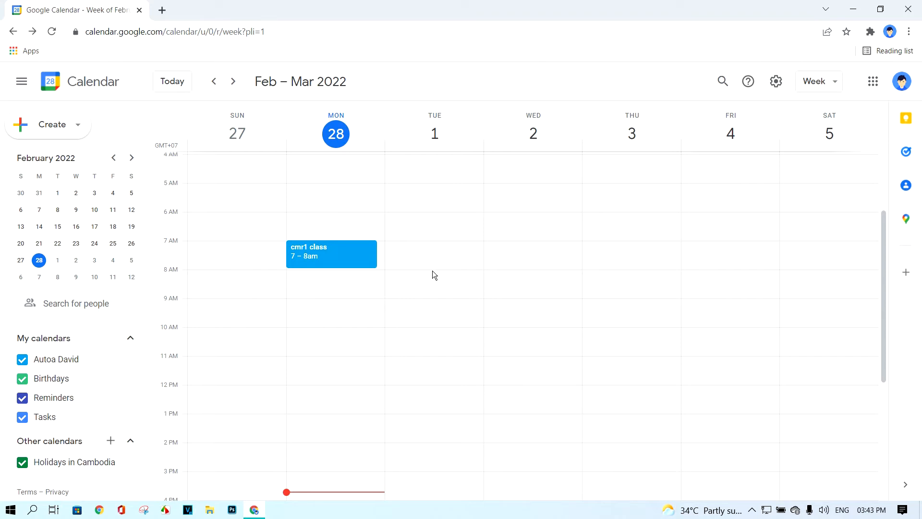
Draw a Tuesday, March 1, 8–10am event titled 'Meeting about Objective 2022' coloured Tomato red
left_click_drag(432, 270, 424, 321)
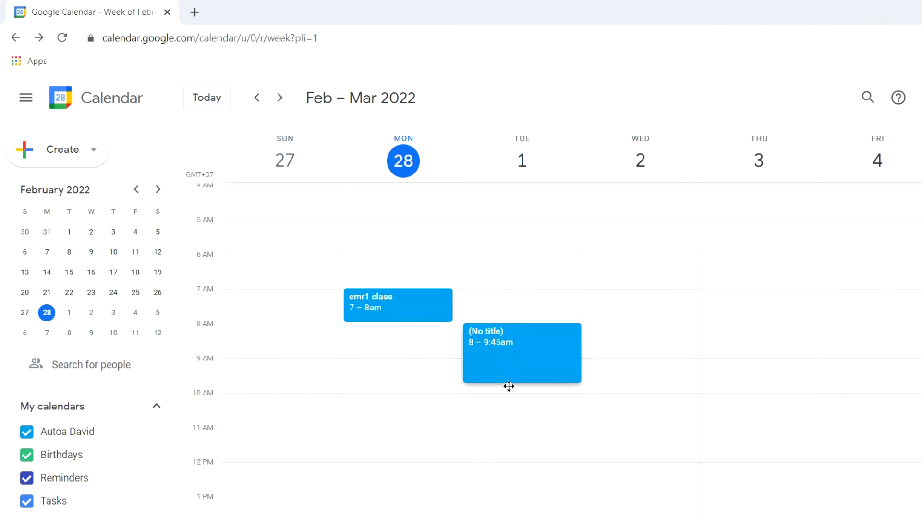
left_click_drag(509, 386, 508, 390)
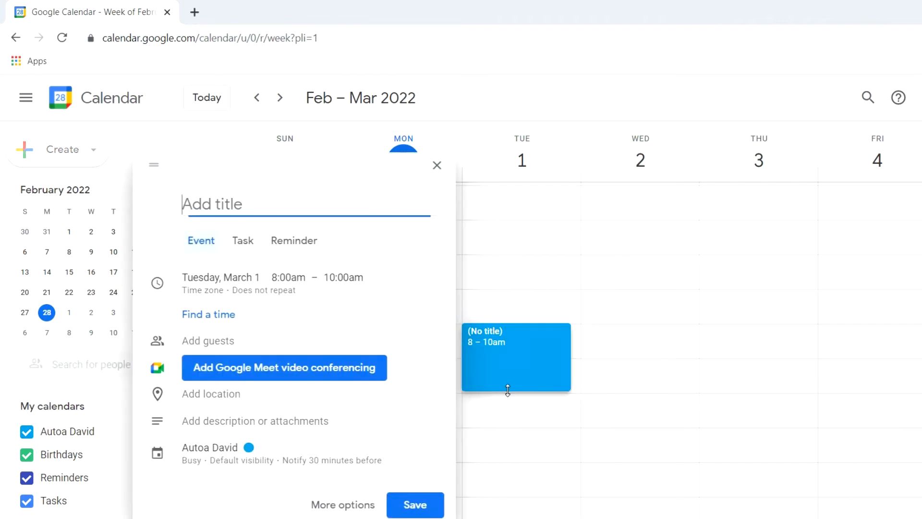
left_click(345, 506)
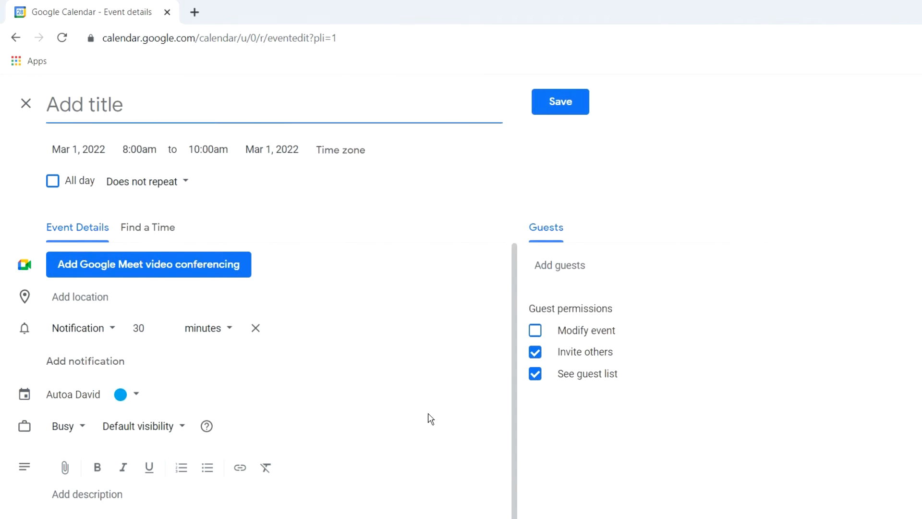
type("Meeting about Objective 2022")
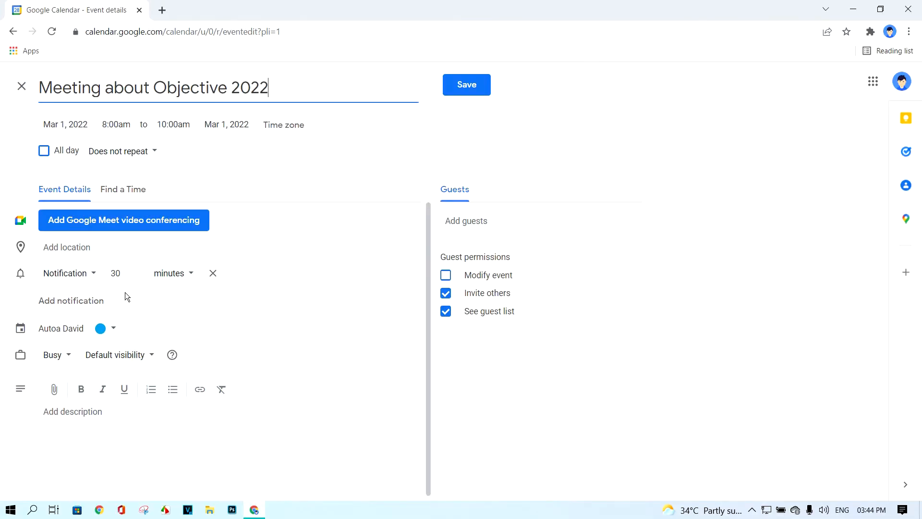
left_click(116, 332)
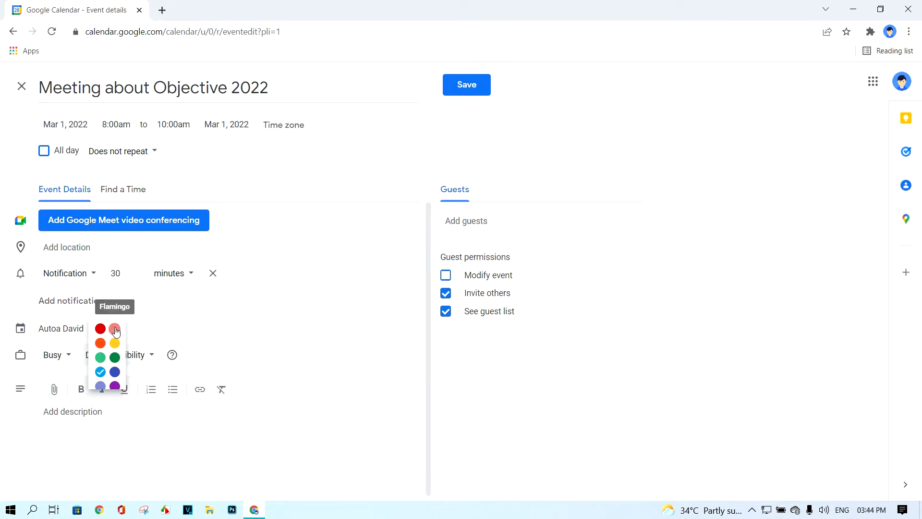
left_click(105, 330)
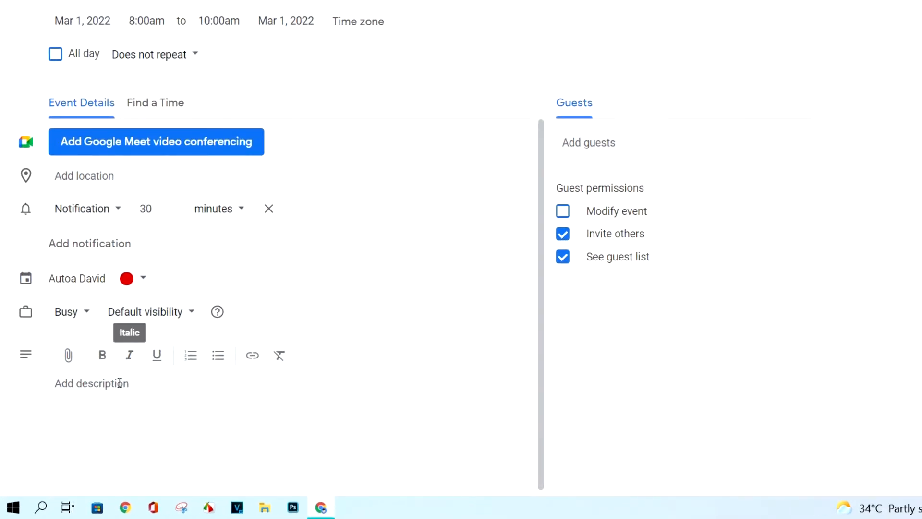
Paste the prepared invitation to the teacher, naming room New land 2k-10, as the description
left_click(119, 383)
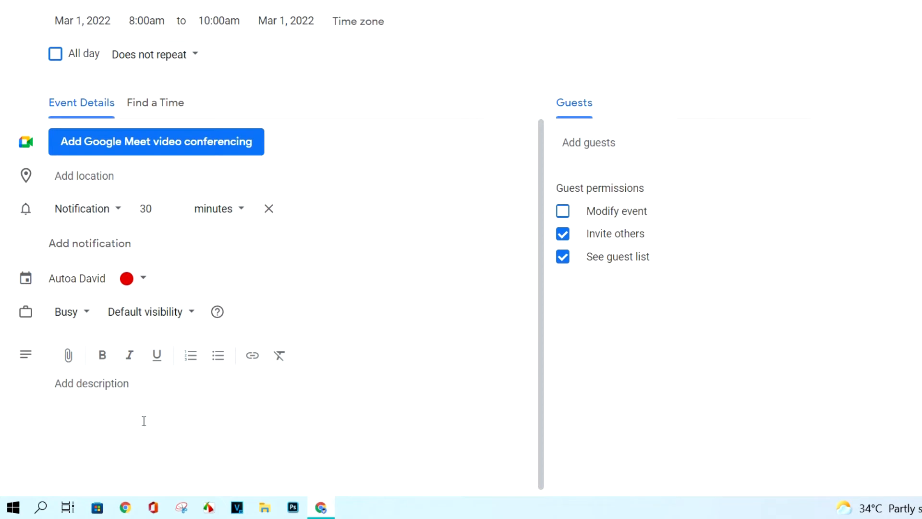
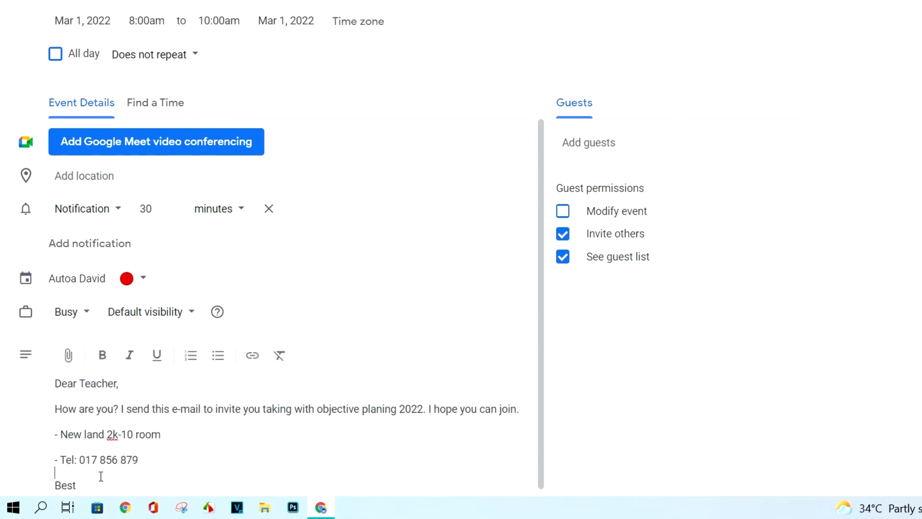
left_click_drag(79, 485, 48, 387)
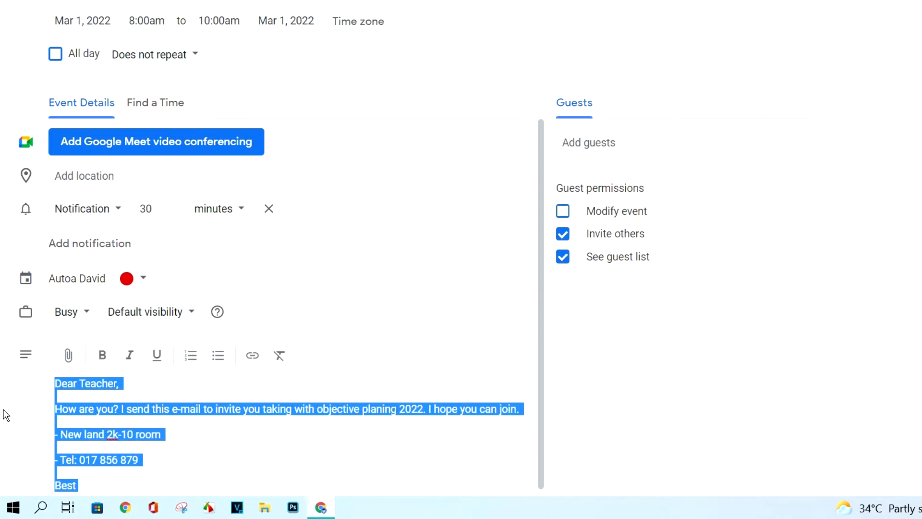
left_click(63, 409)
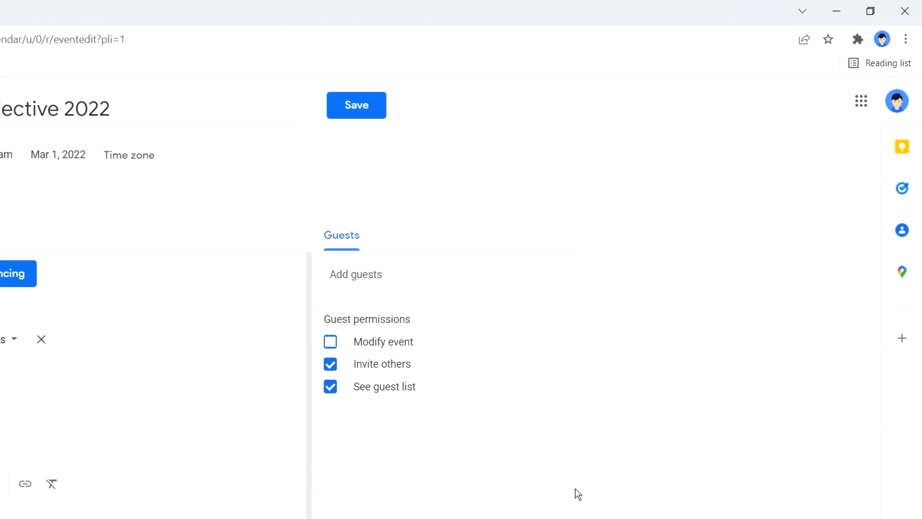
Add a suggested contact as the meeting's guest and save the event
left_click(417, 275)
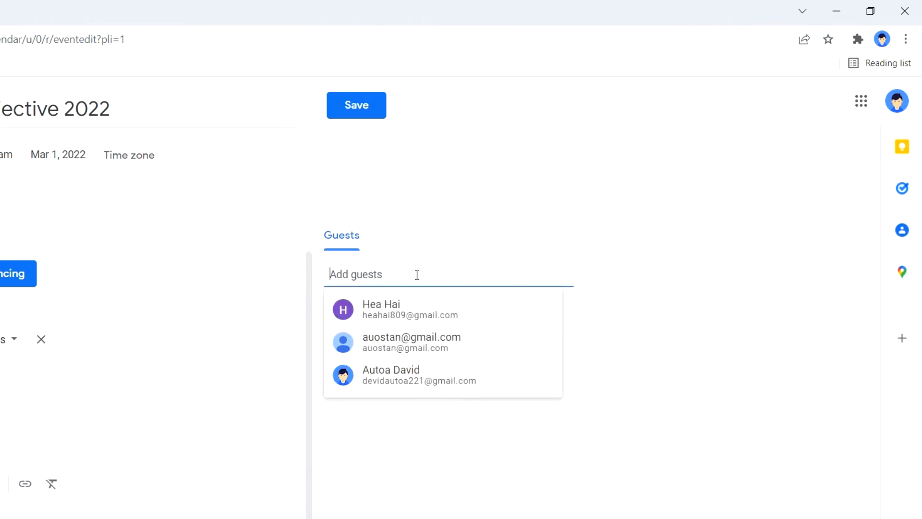
left_click(409, 308)
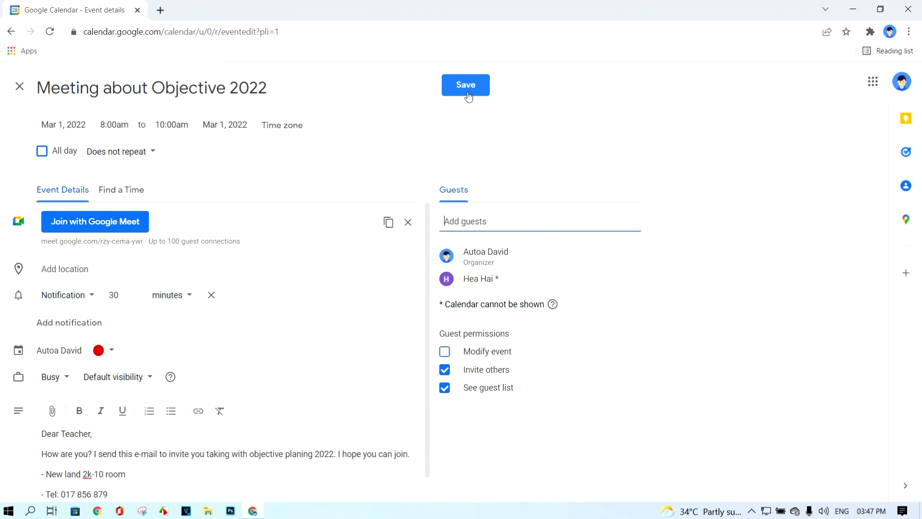
left_click(468, 94)
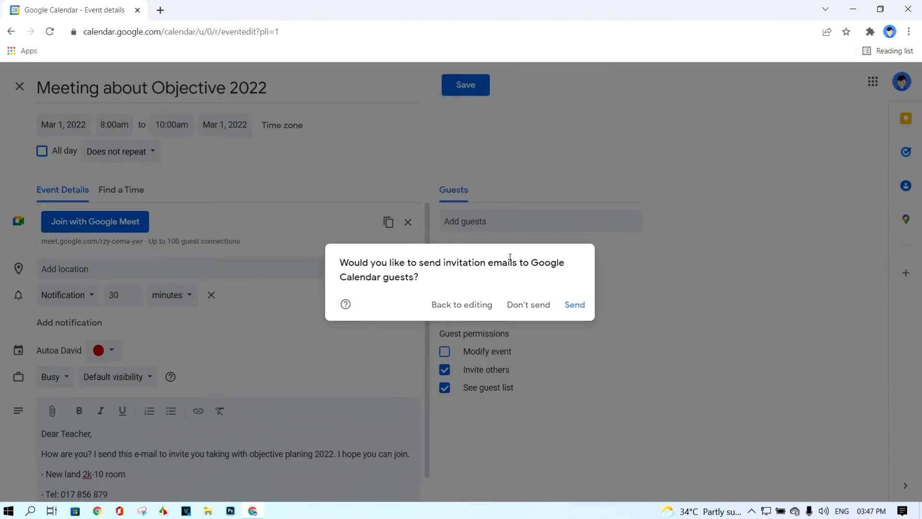
Send the invitation emails, then bring up the apps list in the guest's Chrome window
left_click(579, 307)
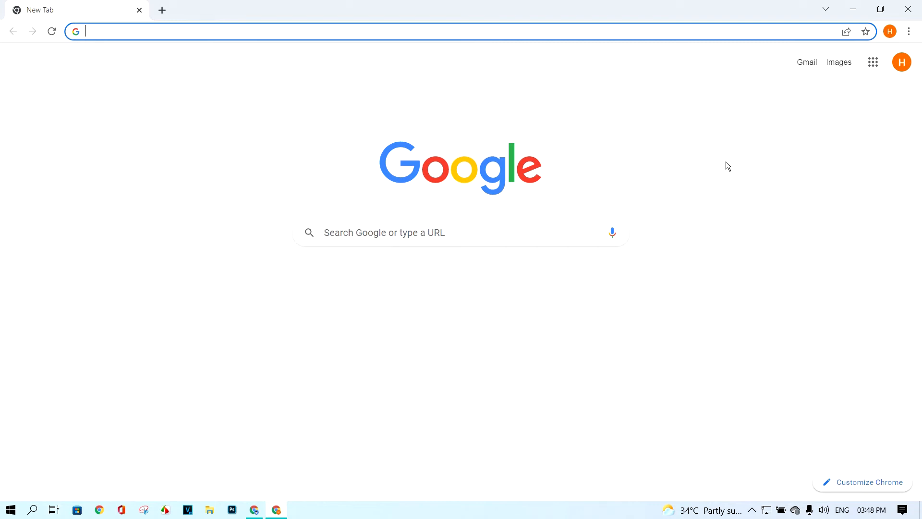
left_click(903, 67)
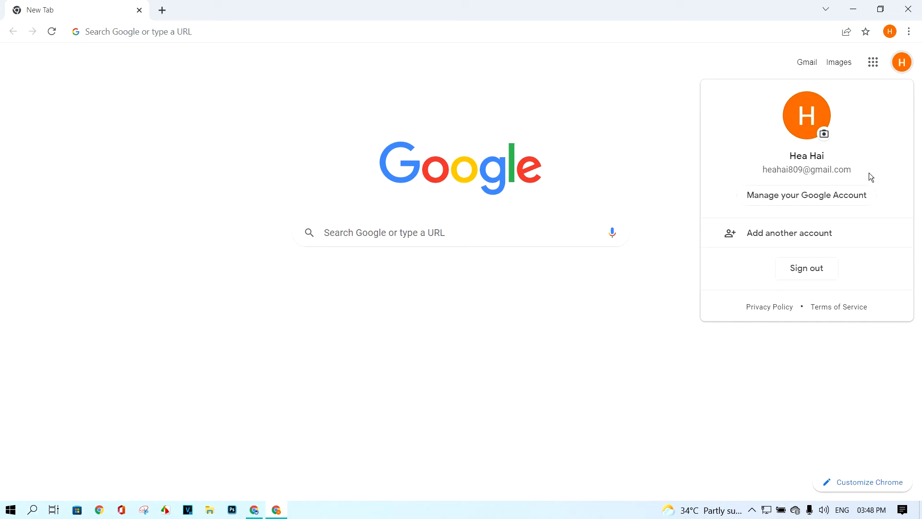
left_click(873, 65)
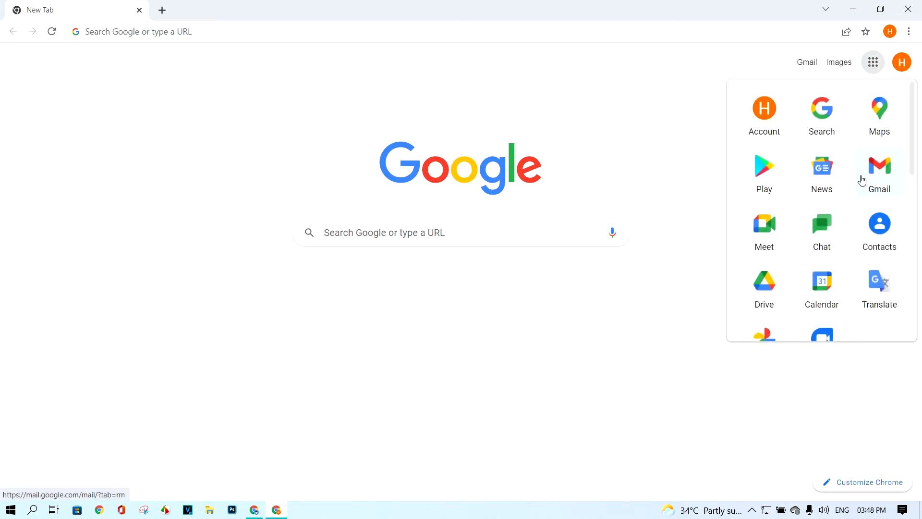
In the guest's Gmail, answer Yes to the meeting invitation, then switch back to the Calendar window
left_click(872, 179)
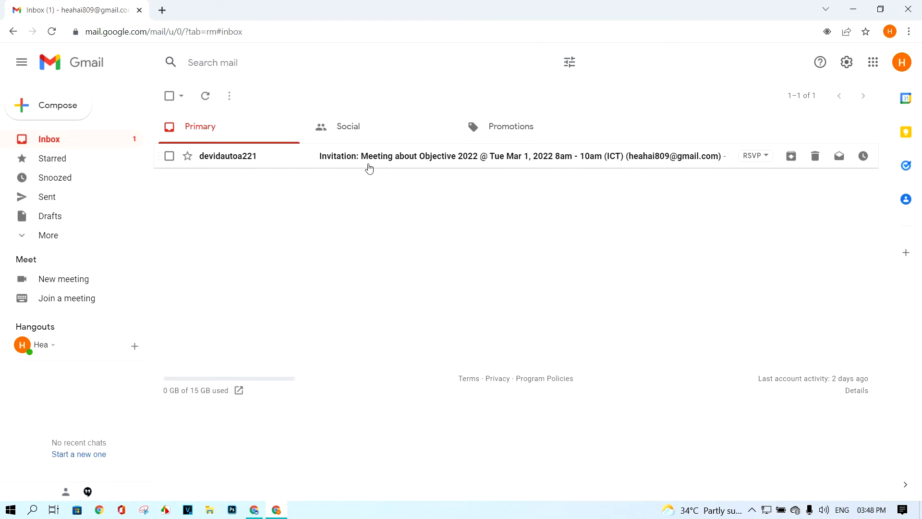
left_click(366, 164)
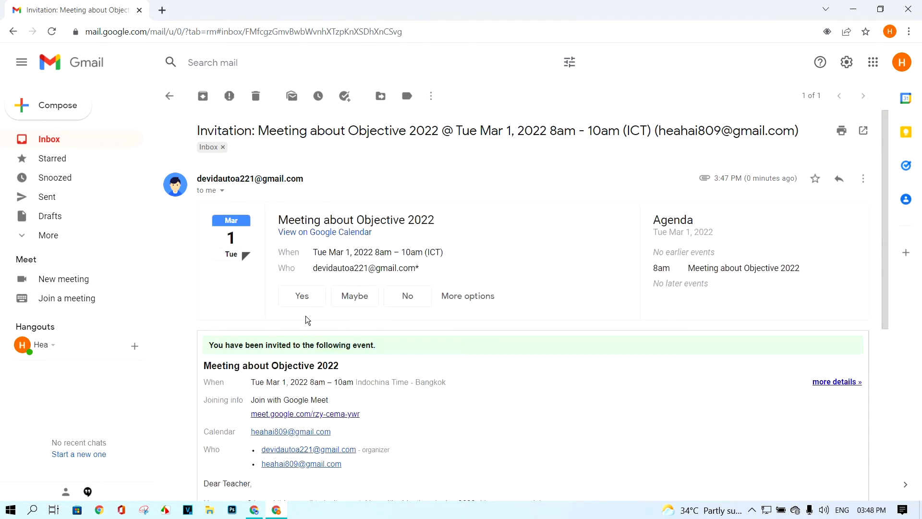
left_click(302, 303)
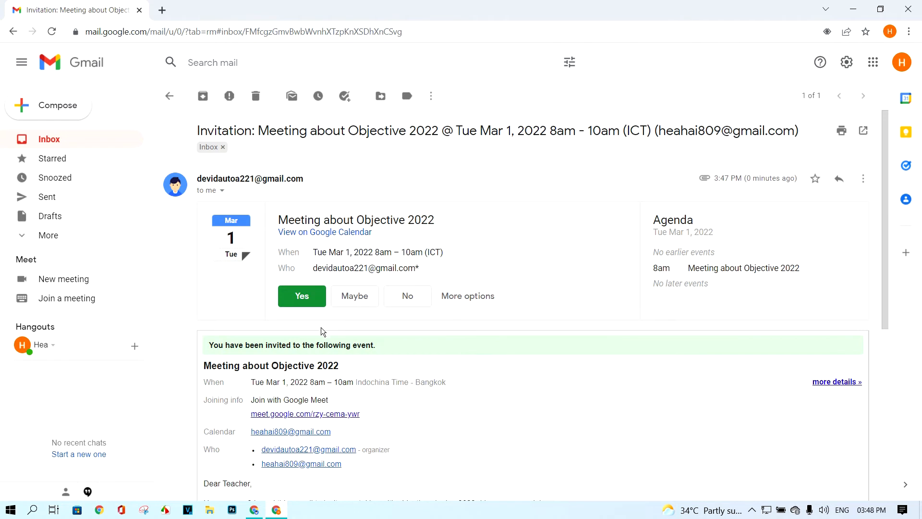
left_click(254, 510)
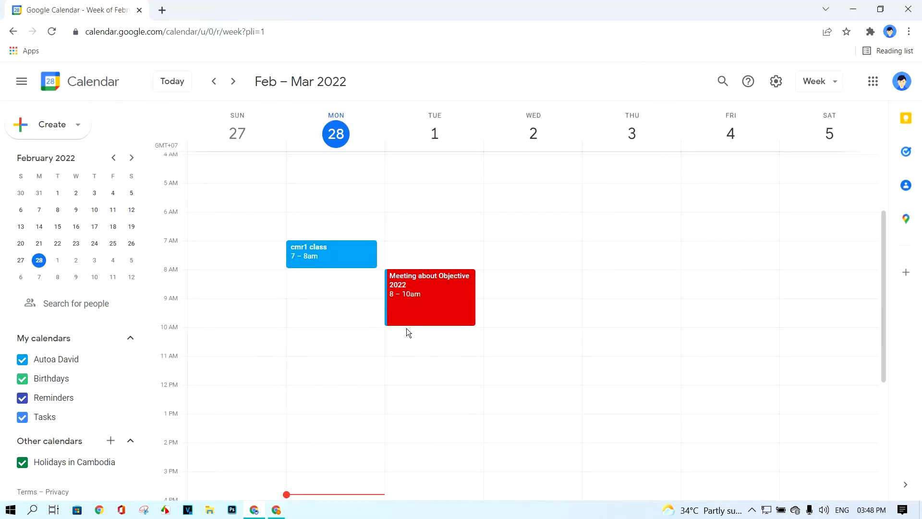
Check the Tuesday 8–10am meeting's guest replies, then decline the invitation as the guest in Gmail
left_click(428, 314)
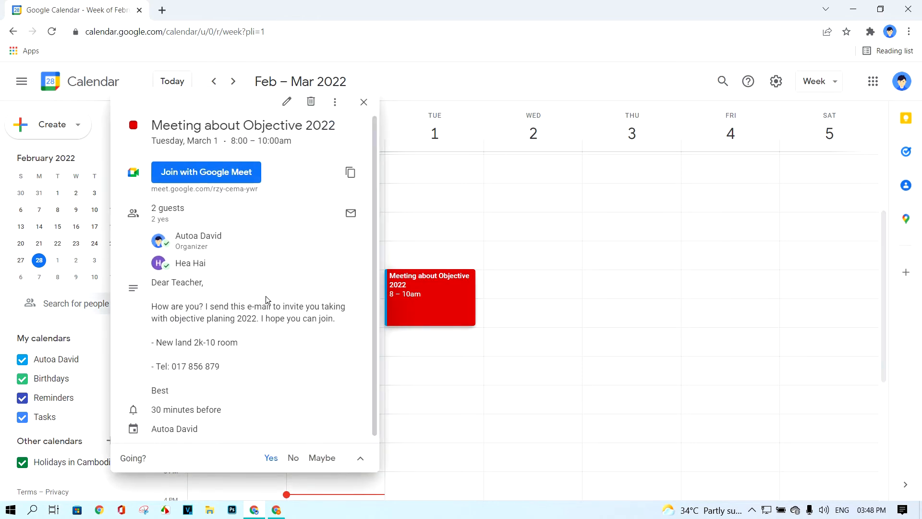
mouse_move(165, 269)
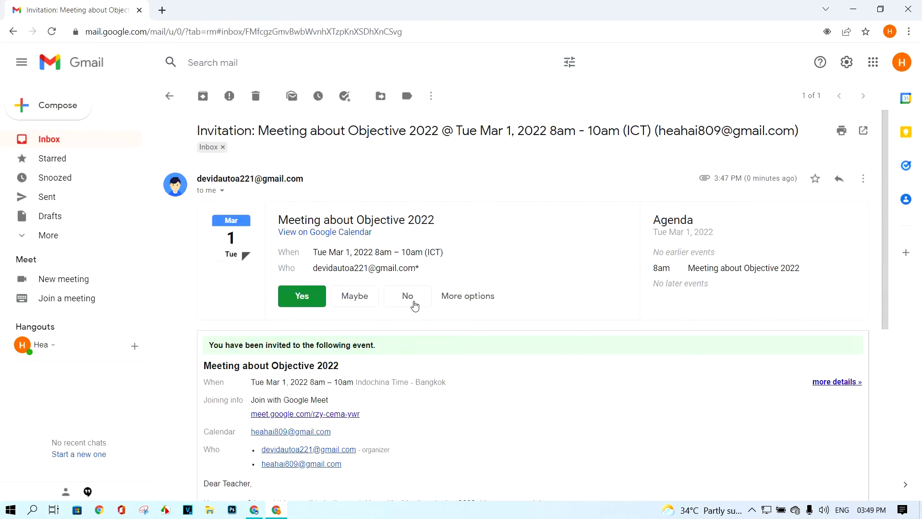
left_click(411, 298)
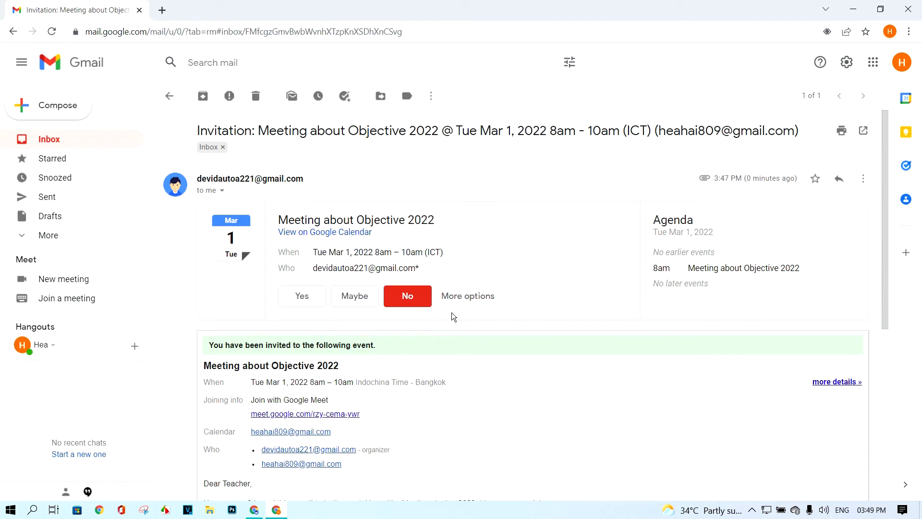
Back in the organiser's calendar, confirm the meeting now shows as declined by all guests
left_click(261, 514)
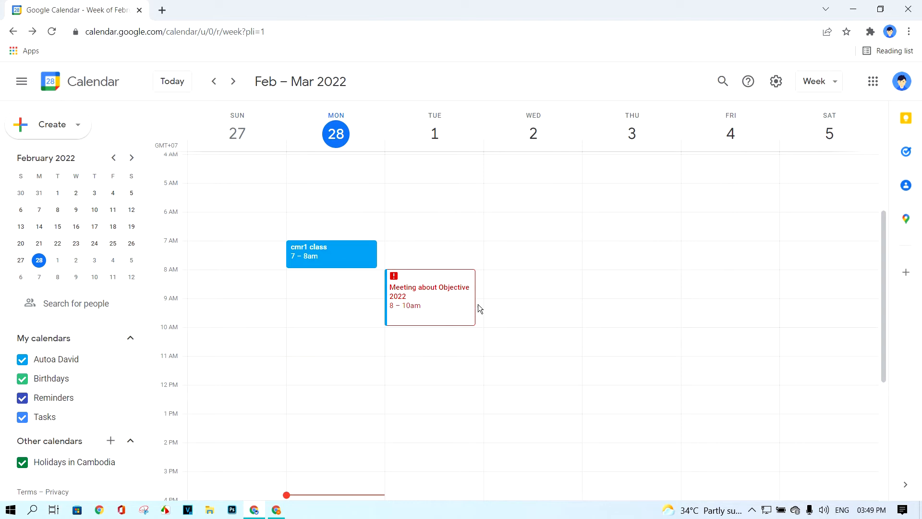
left_click(442, 305)
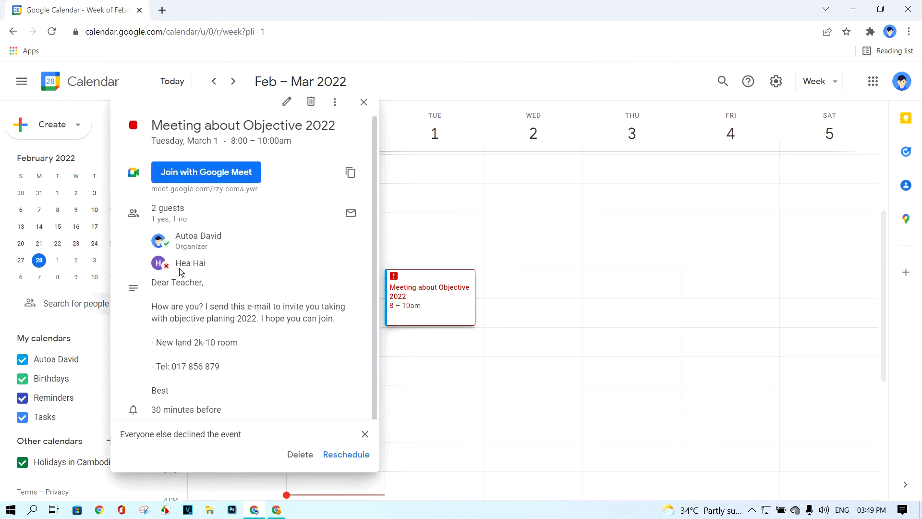
mouse_move(182, 272)
left_click(487, 300)
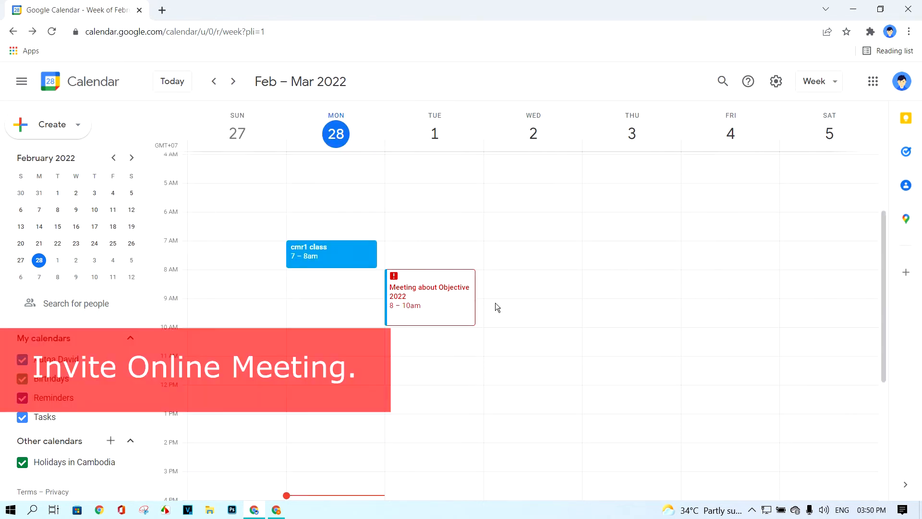
Create a yellow 'Online Meeting' event on Wednesday Mar 2 from 8 to 10am
left_click_drag(528, 270, 521, 327)
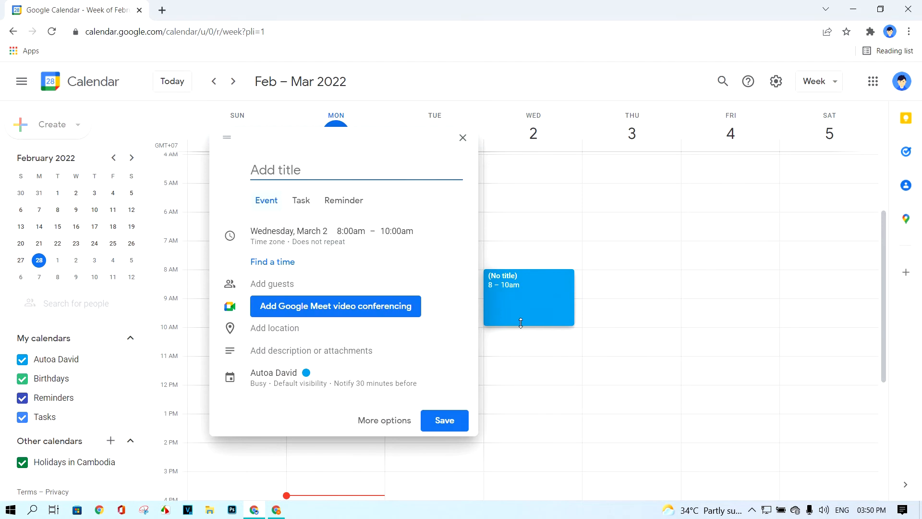
left_click(376, 421)
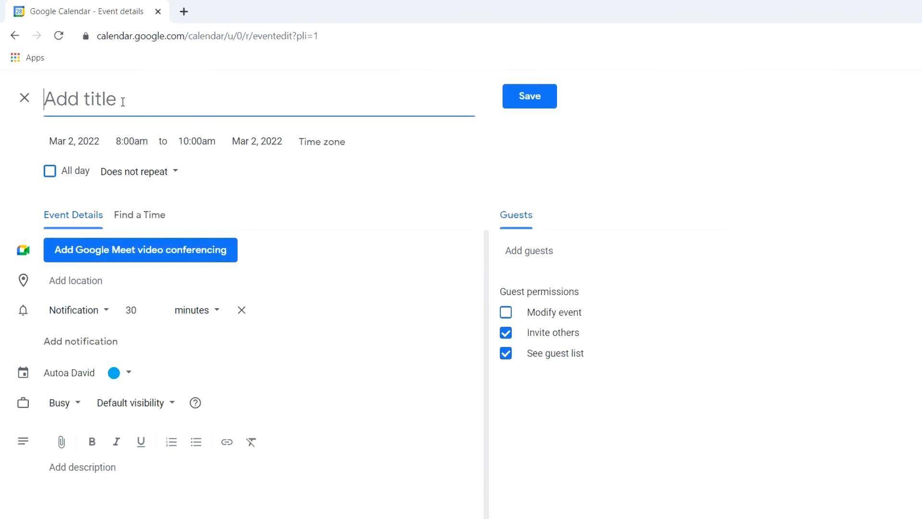
type("Online Meeting")
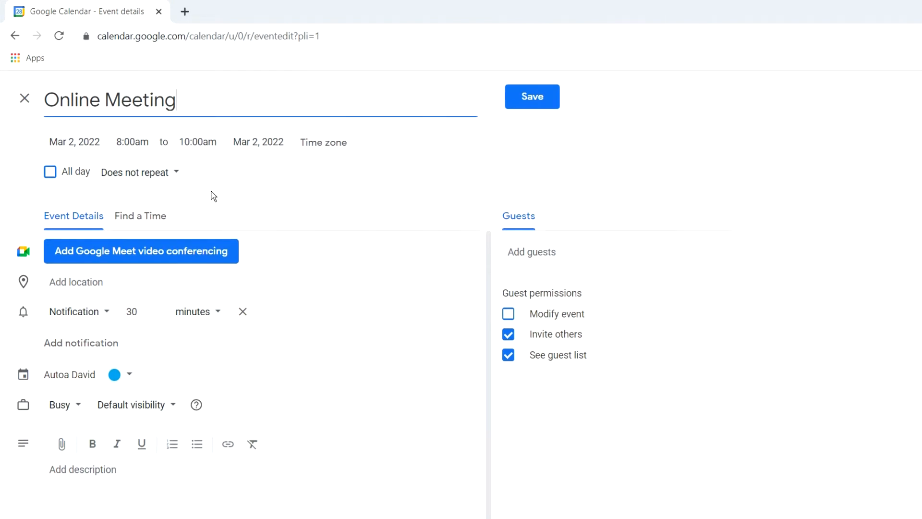
left_click(125, 374)
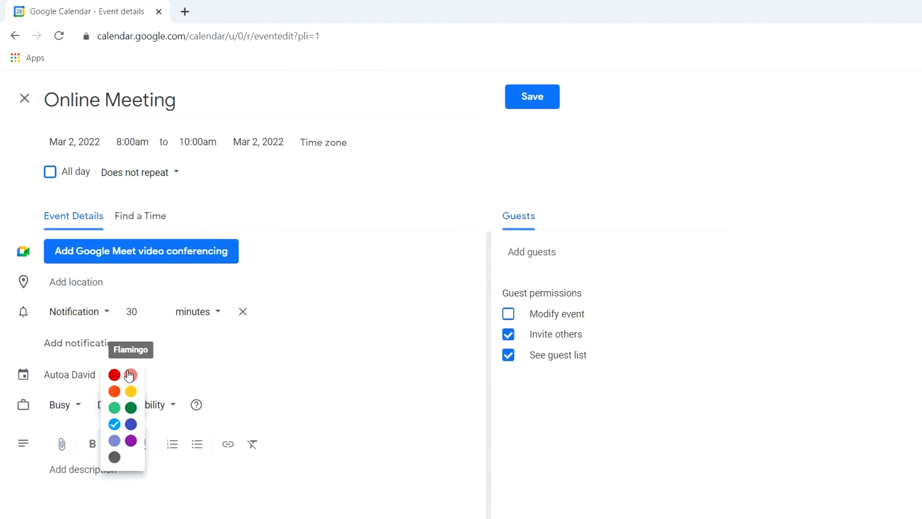
left_click(130, 392)
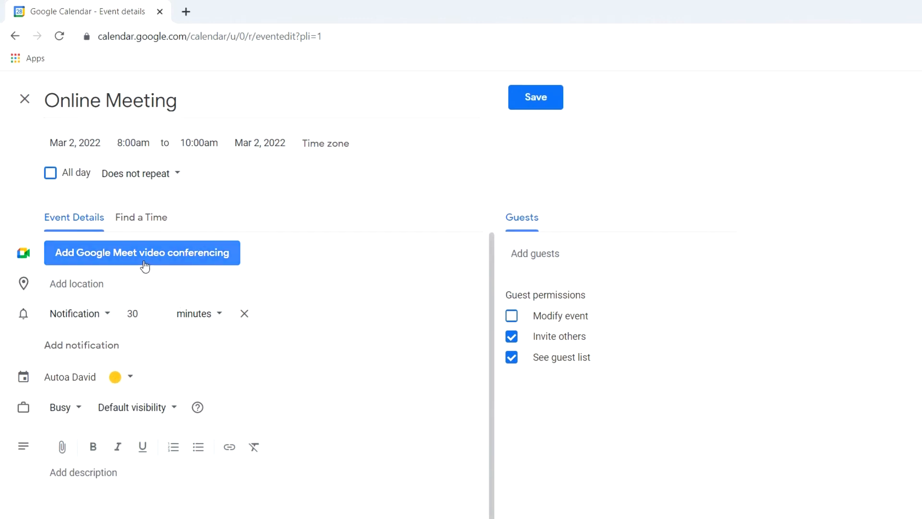
Add a Google Meet call and the first suggested contact as guest, then save and send the invitation
left_click(83, 258)
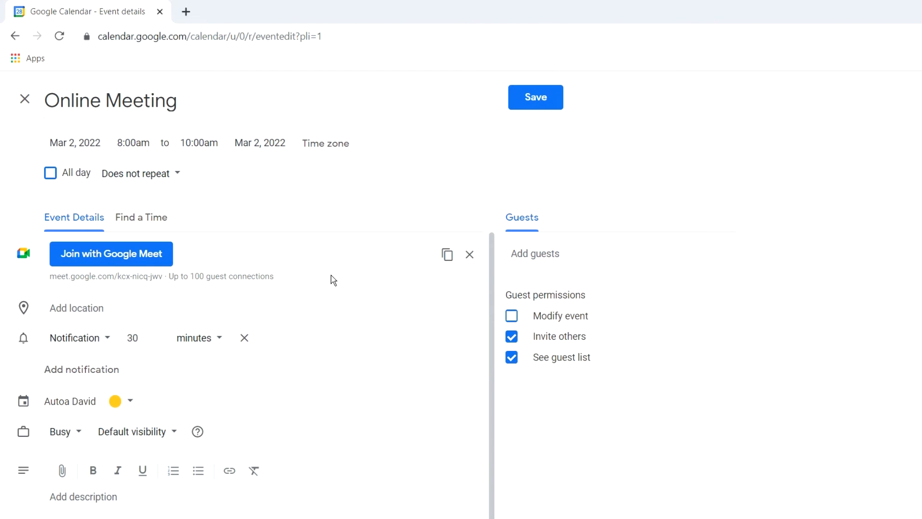
left_click(604, 256)
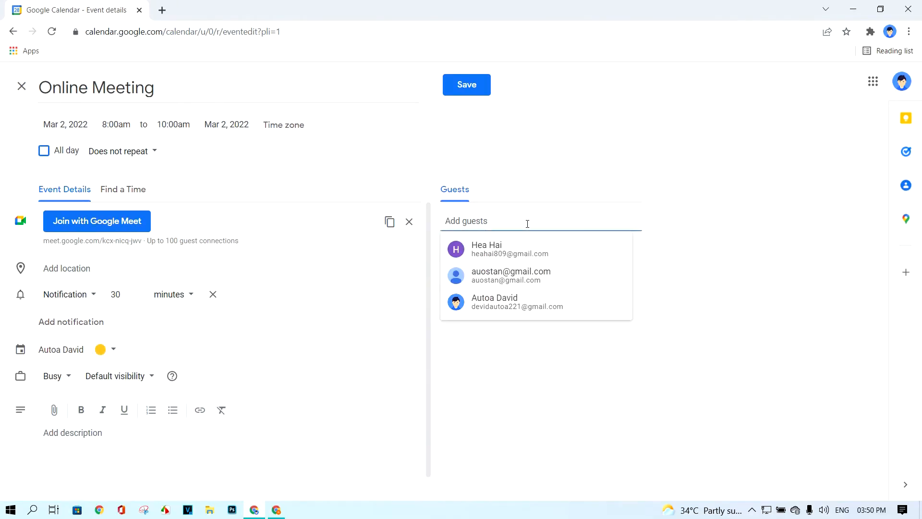
left_click(512, 251)
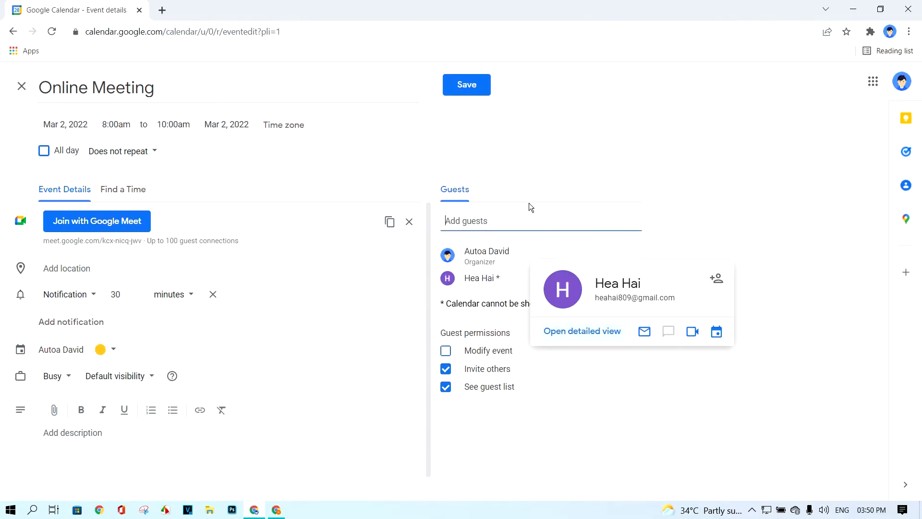
left_click(469, 95)
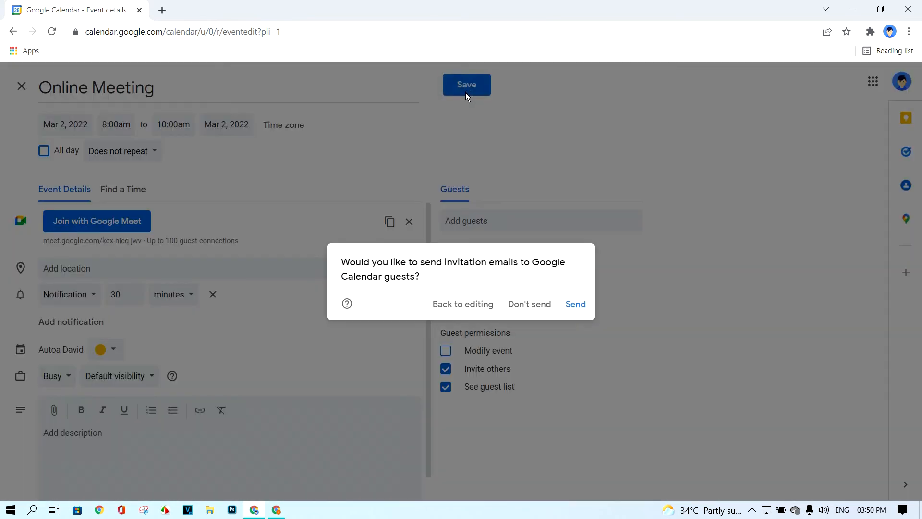
left_click(574, 303)
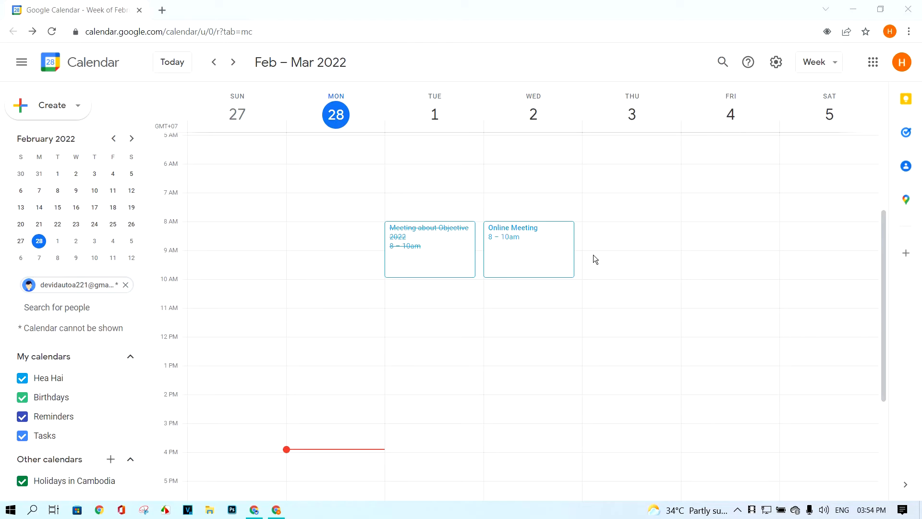
Confirm the guest account is signed in and view the Online Meeting invitation's details
left_click(903, 72)
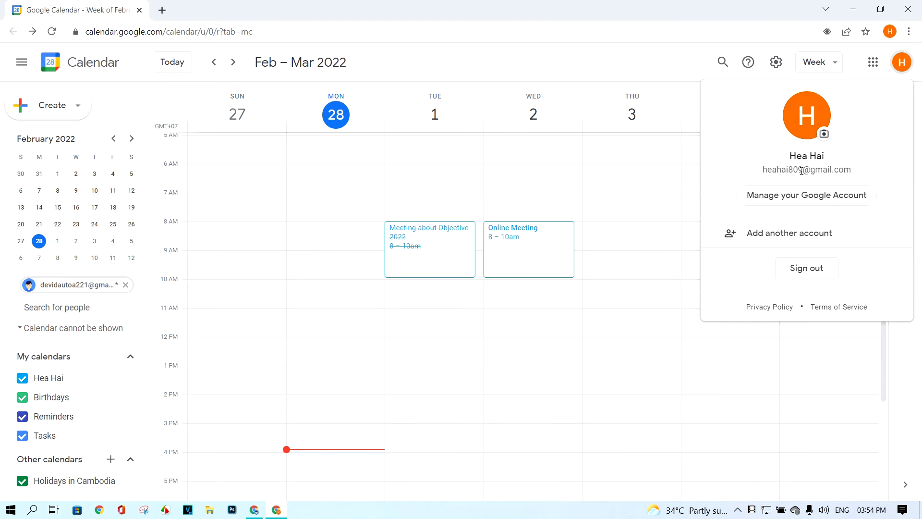
left_click(608, 54)
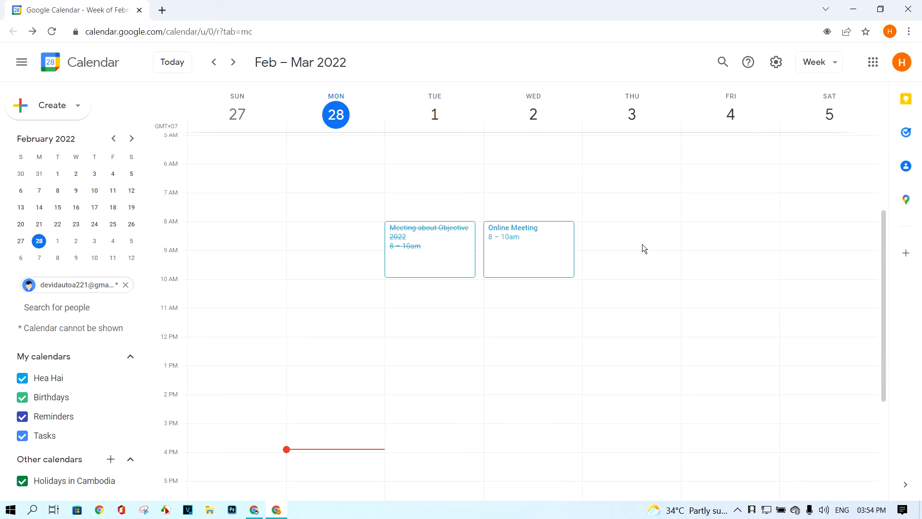
left_click(536, 262)
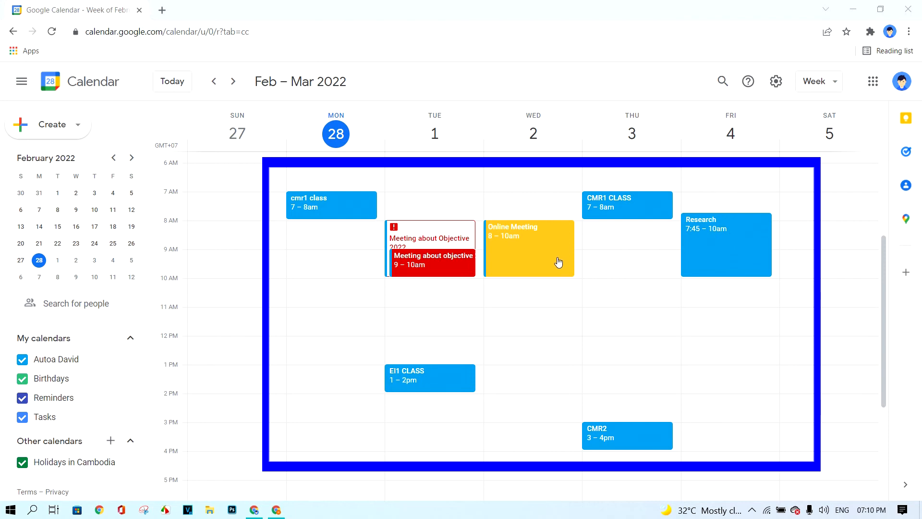
left_click(279, 510)
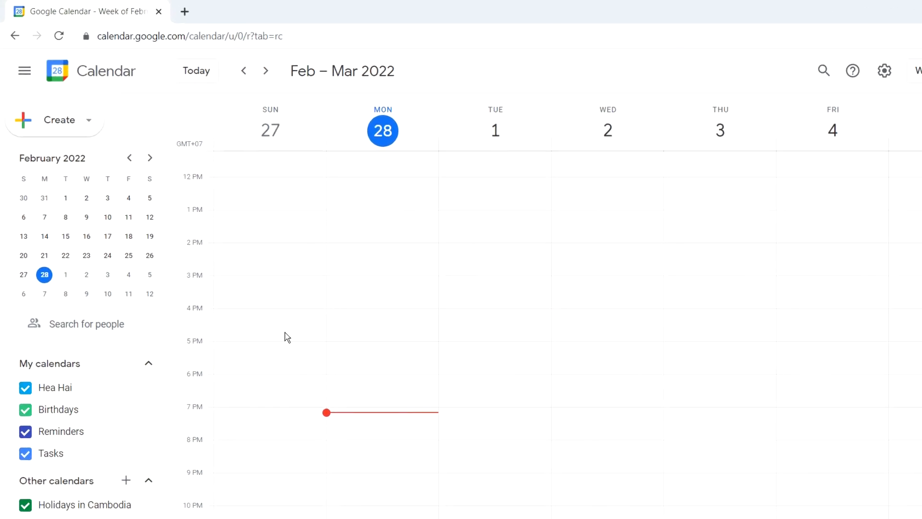
left_click(108, 326)
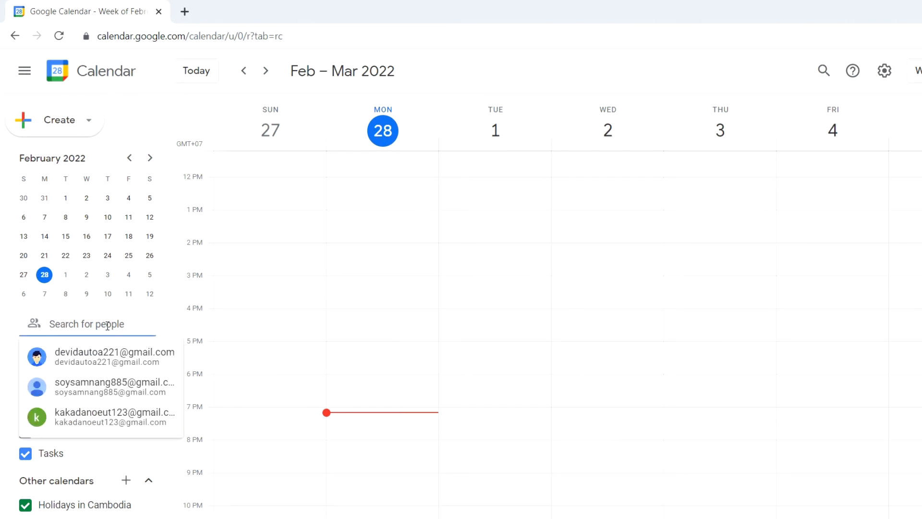
left_click(86, 365)
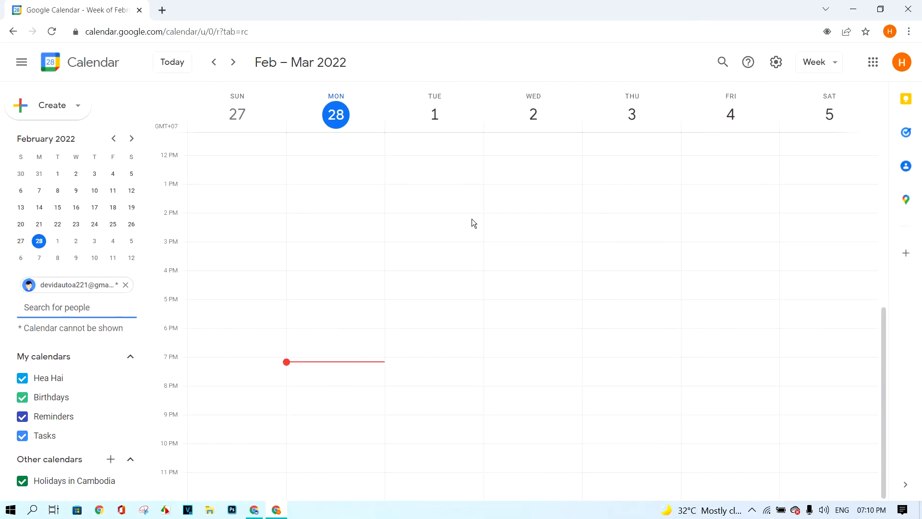
left_click(255, 508)
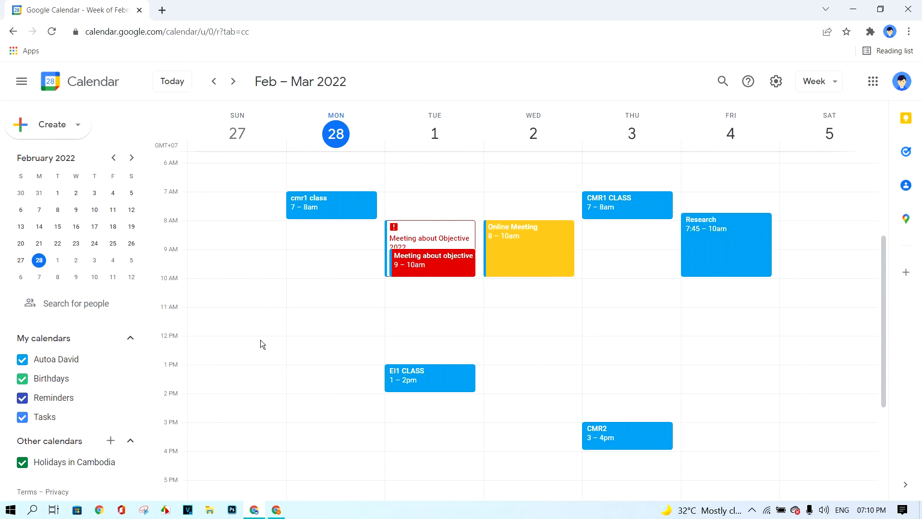
In the organiser's calendar settings, share it with the guest contact with all event details visible
mouse_move(120, 364)
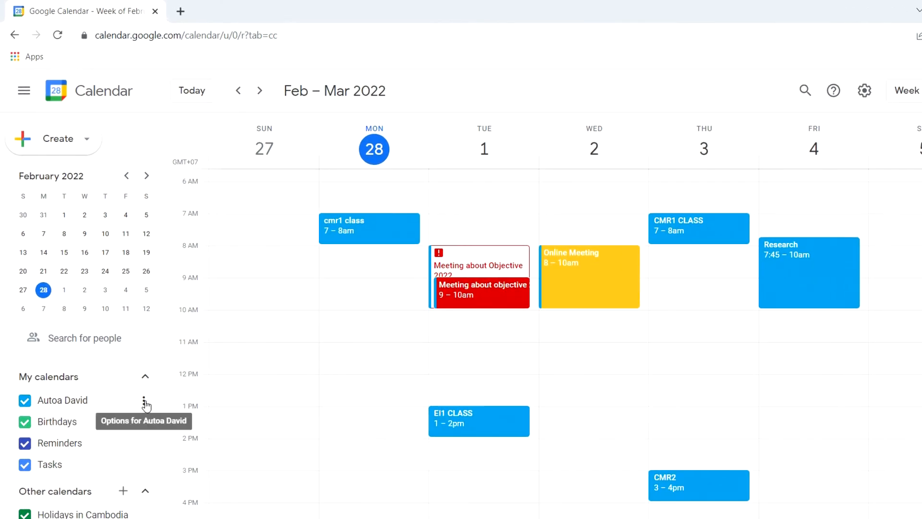
left_click(145, 404)
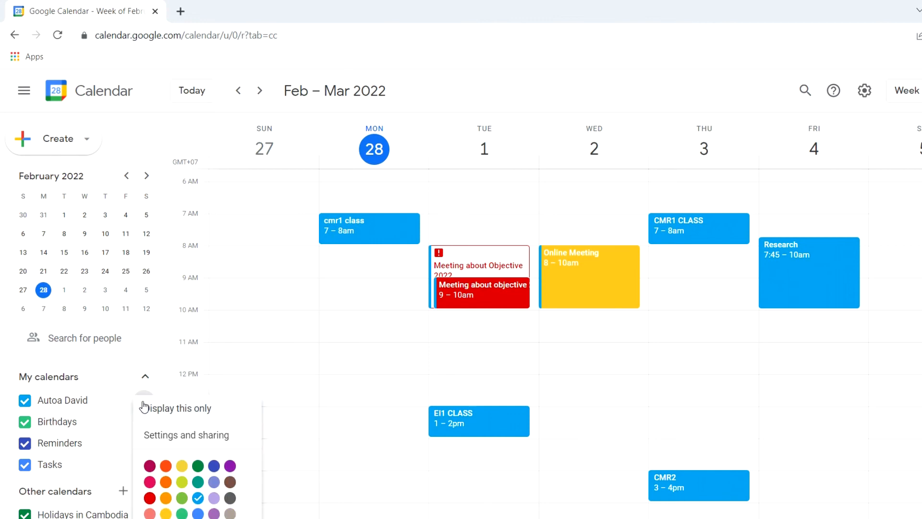
left_click(174, 440)
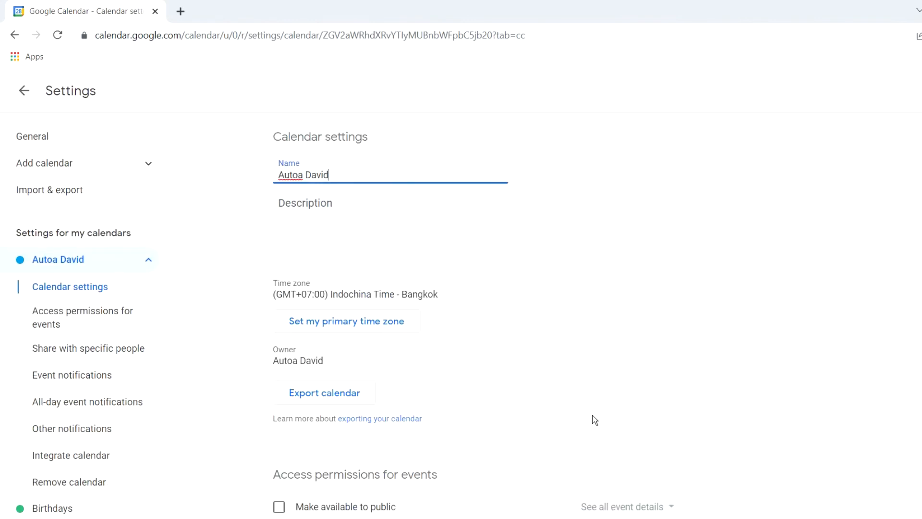
scroll(595, 420, "down", 6)
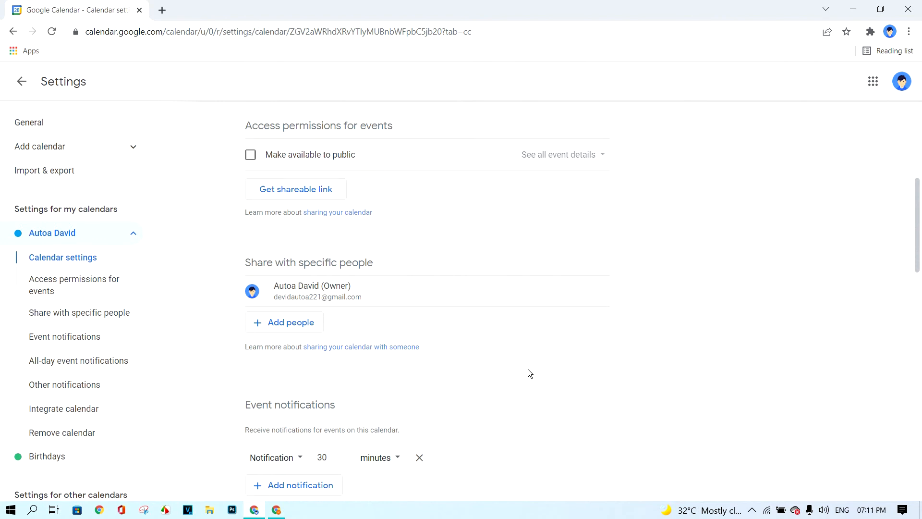
left_click(285, 325)
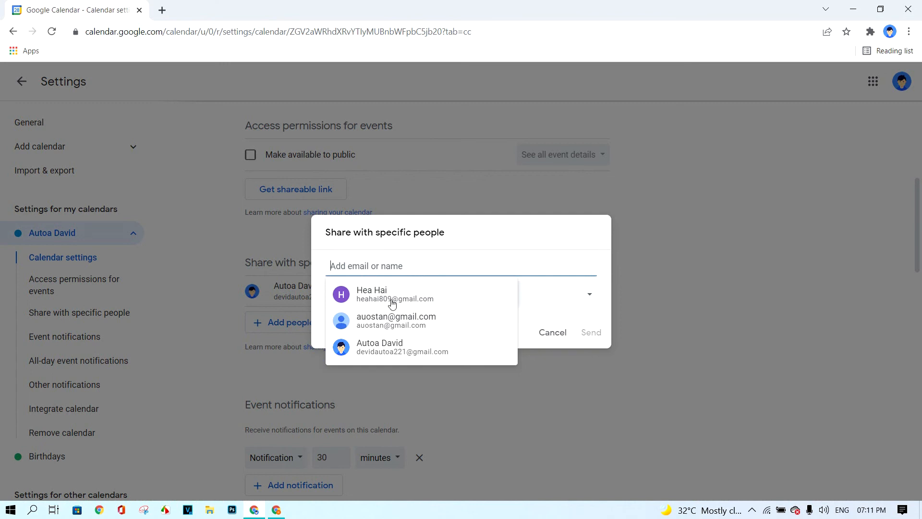
left_click(372, 300)
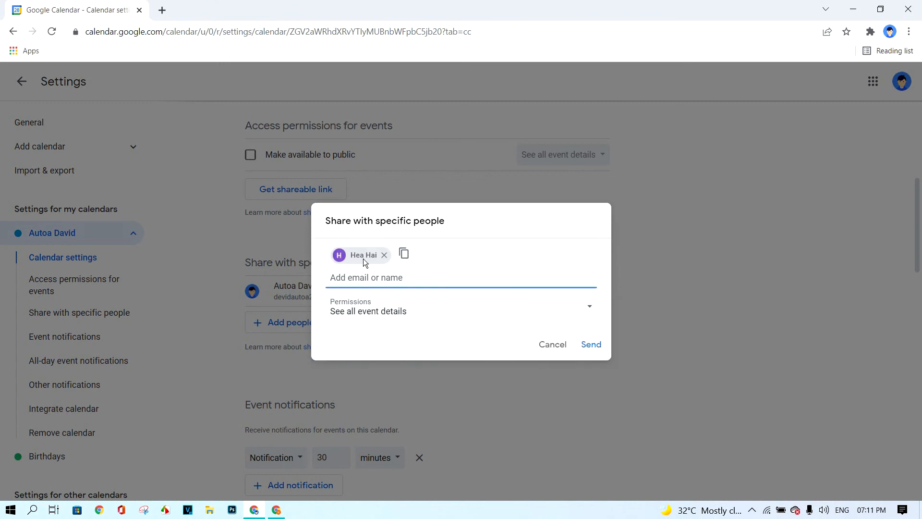
left_click(597, 347)
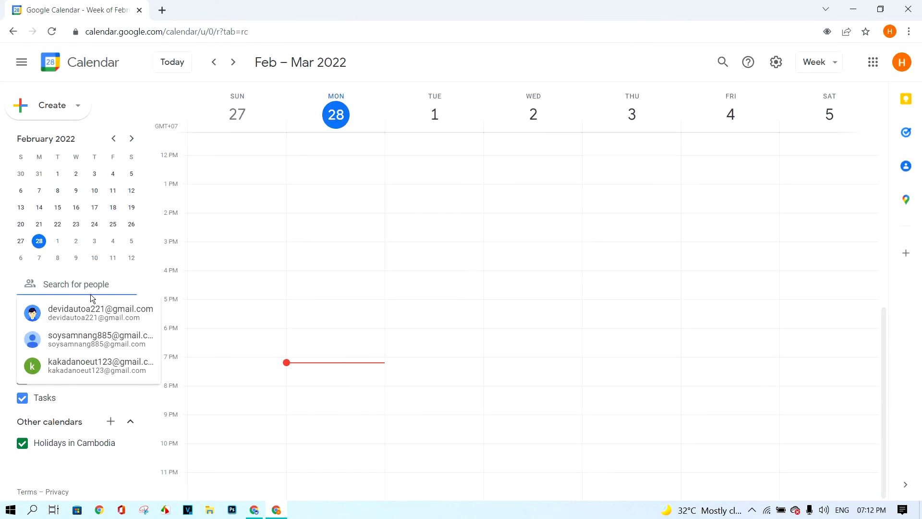
Overlay the organiser's calendar on the guest's Feb 27 – Mar 5 week
left_click(70, 319)
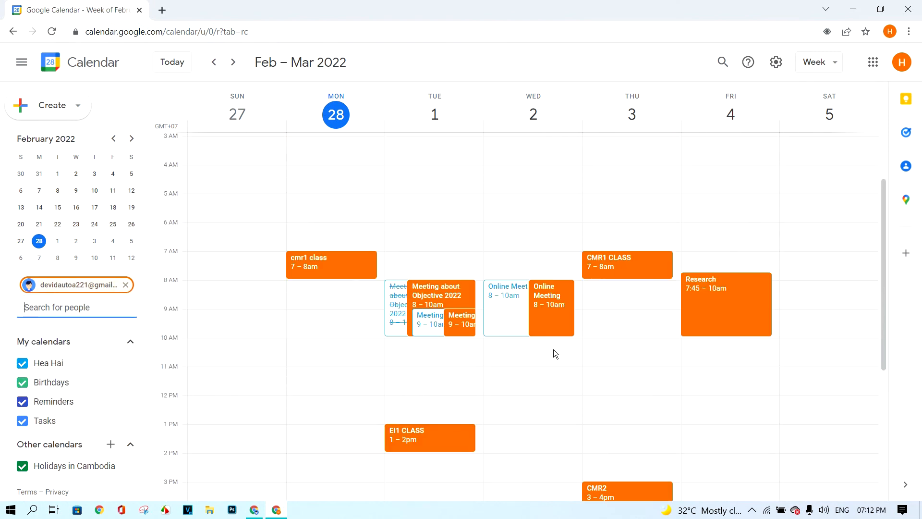
scroll(553, 351, "down", 1)
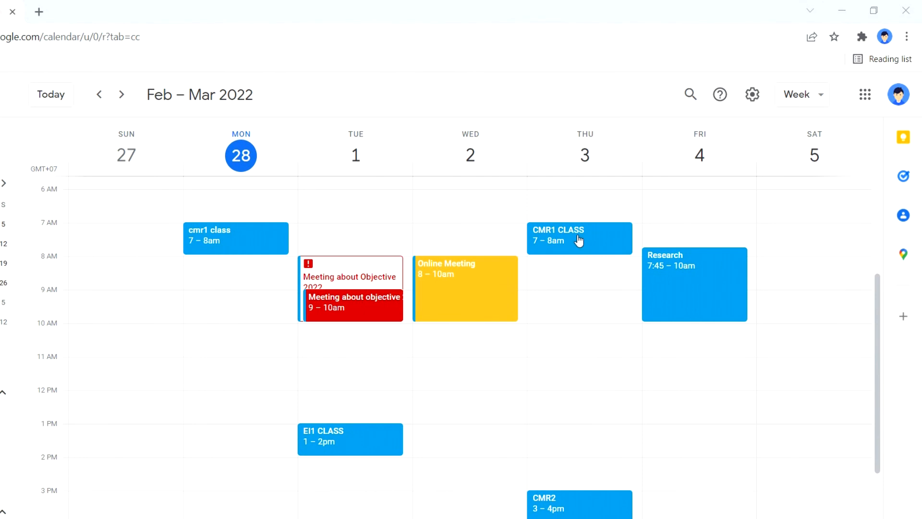
Delete Thursday's 7–8am CMR1 CLASS event from its right-click menu
right_click(579, 240)
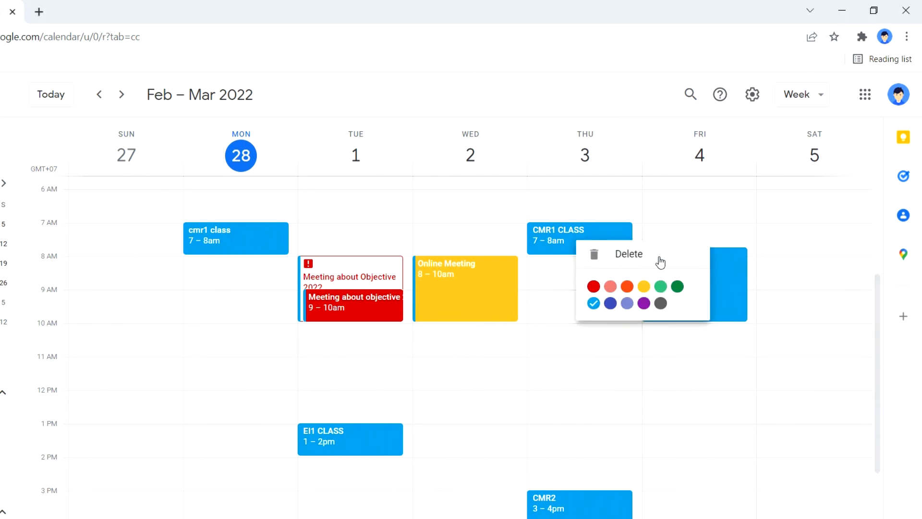
left_click(636, 259)
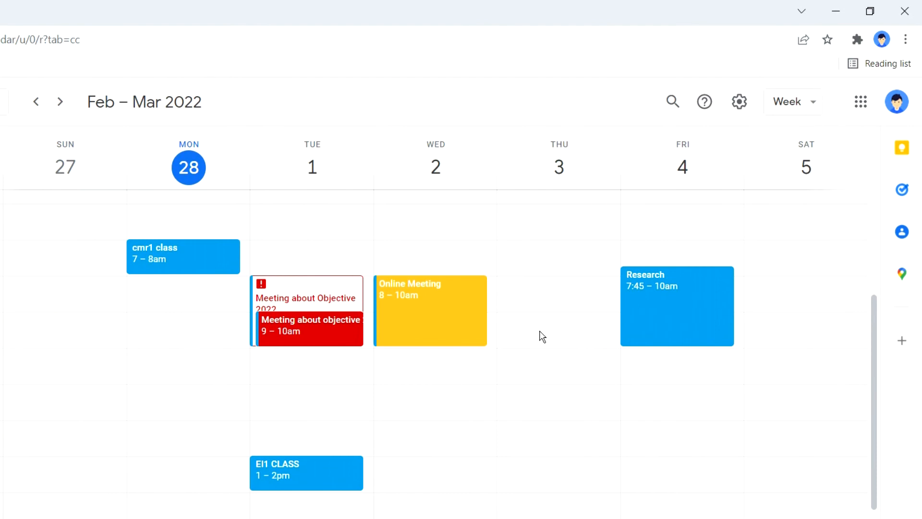
Restore CMR1 CLASS, MMR2 and Class PAI2 from the Trash and return to the week view
left_click(739, 102)
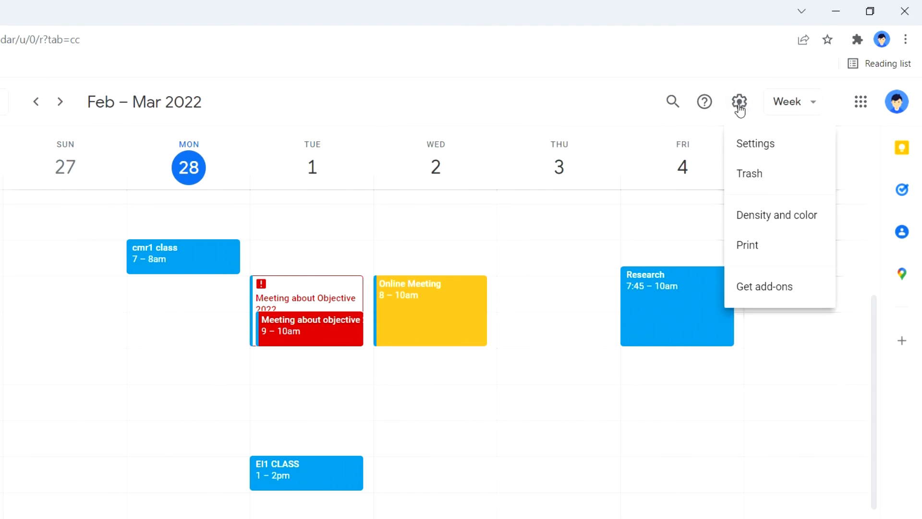
left_click(783, 183)
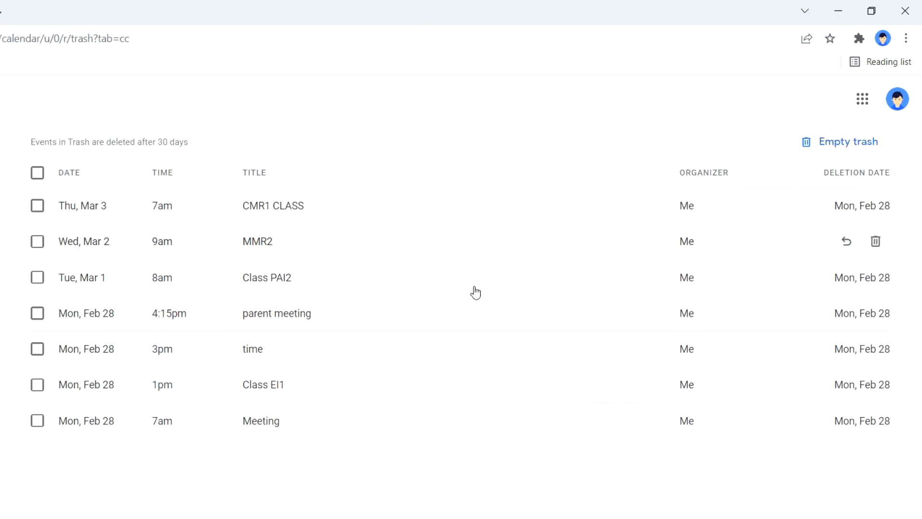
mouse_move(124, 205)
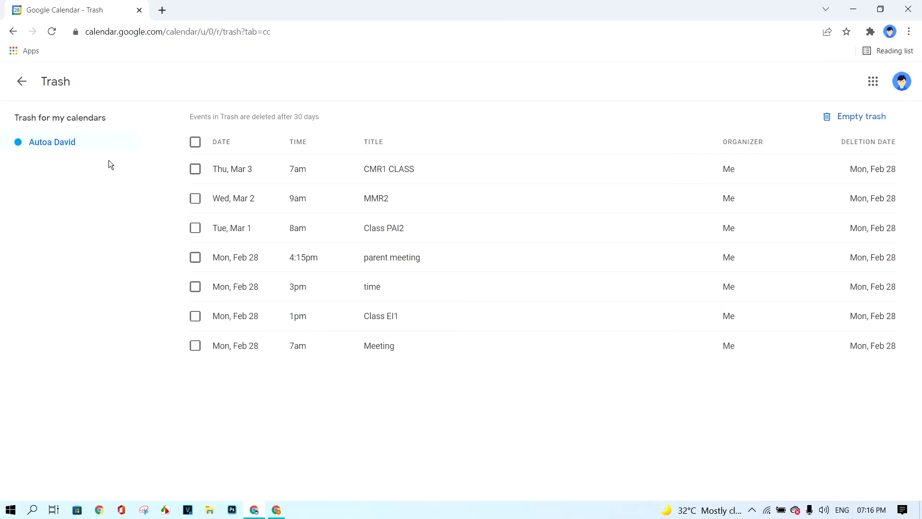
mouse_move(342, 359)
left_click(197, 170)
left_click(196, 199)
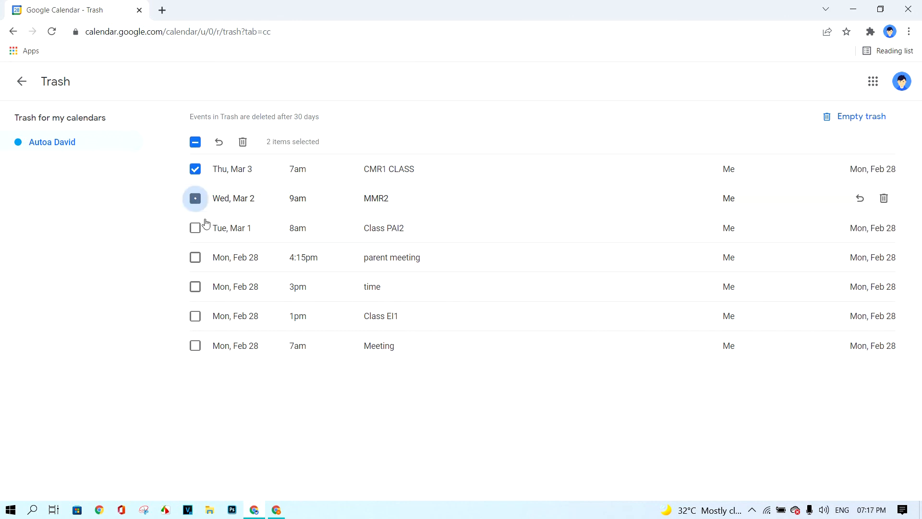
left_click(196, 228)
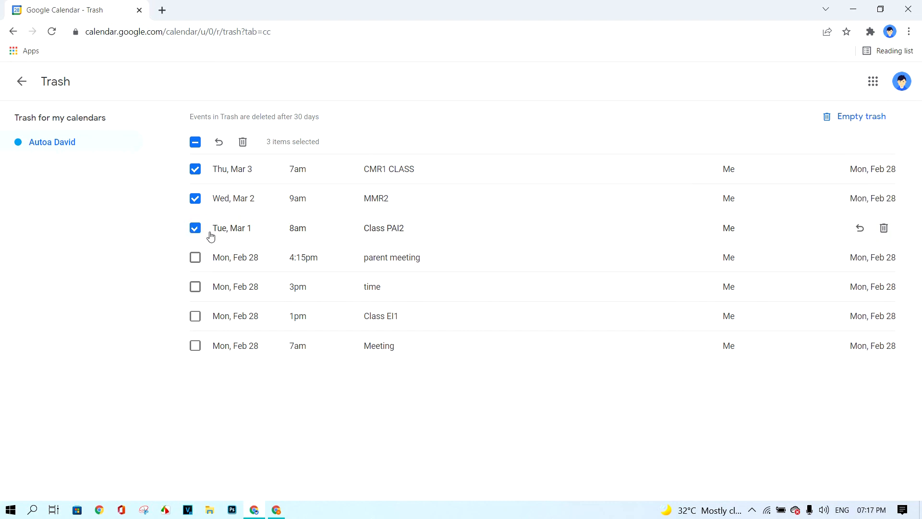
left_click(220, 143)
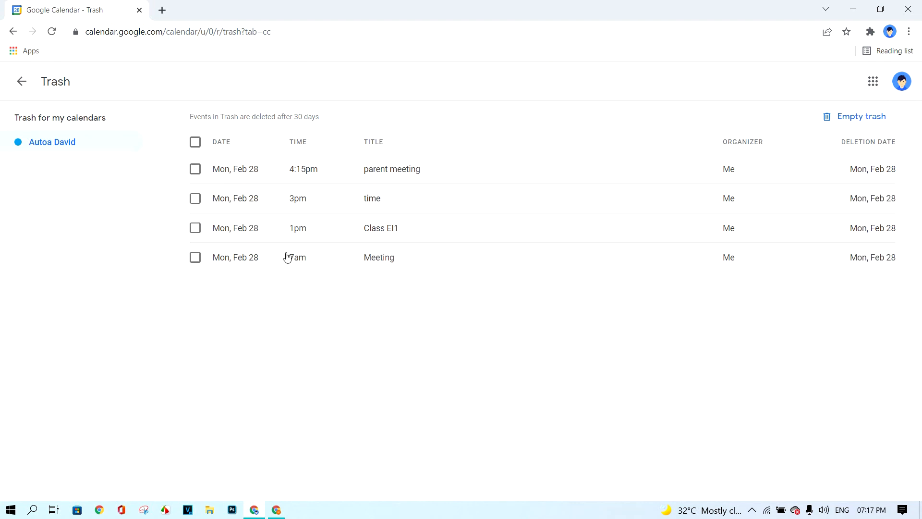
left_click(23, 82)
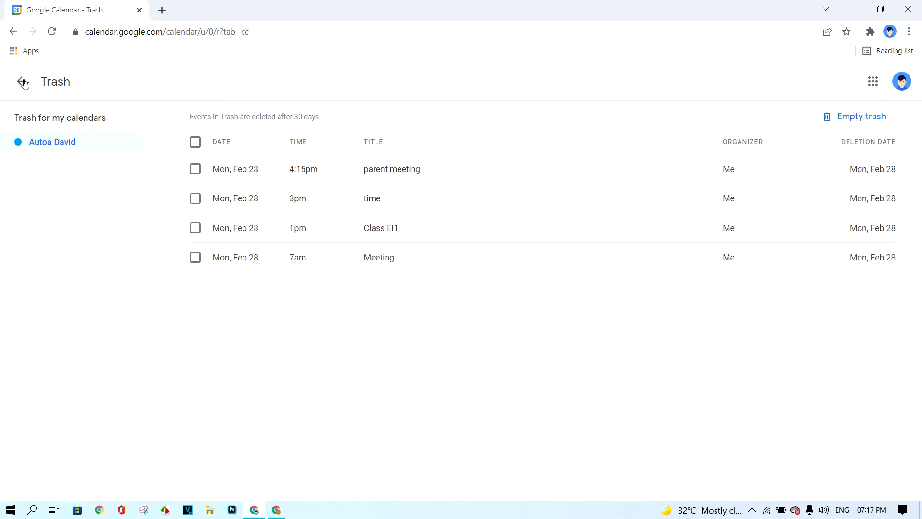